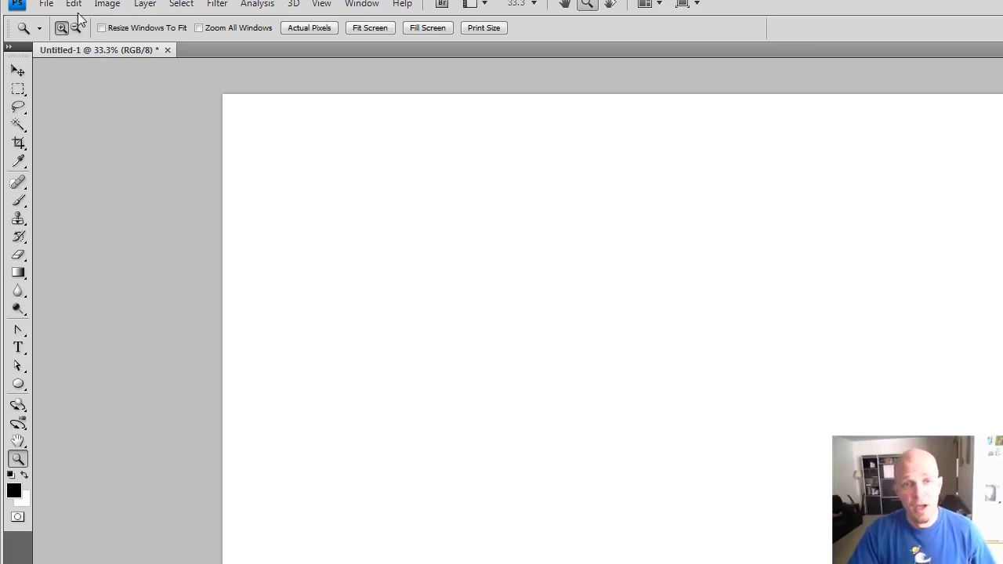
# - Place Word Bubble 2.jpg from the desktop into the document and position it flush with the canvas's lower-right corner
pyautogui.click(47, 4)
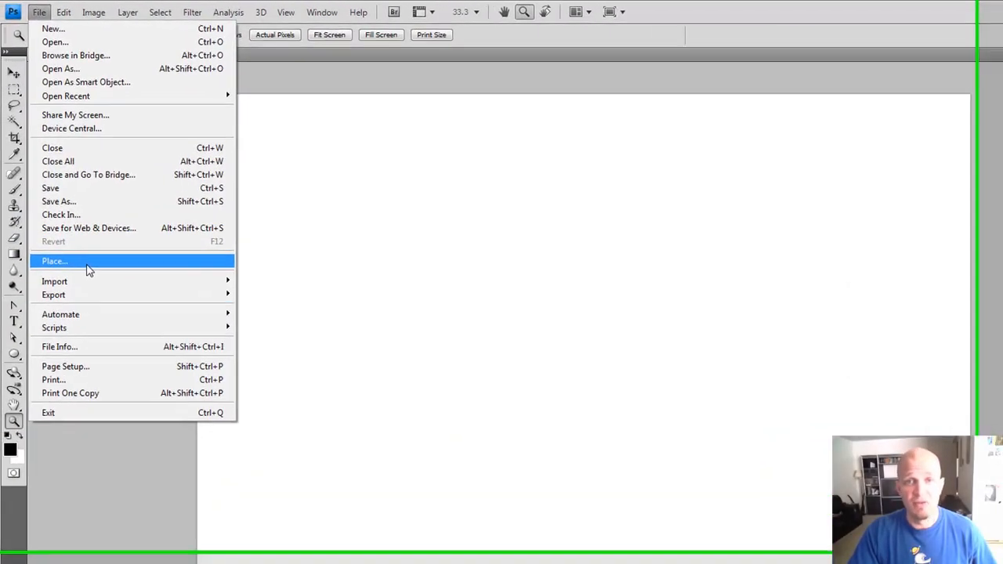
pyautogui.click(54, 207)
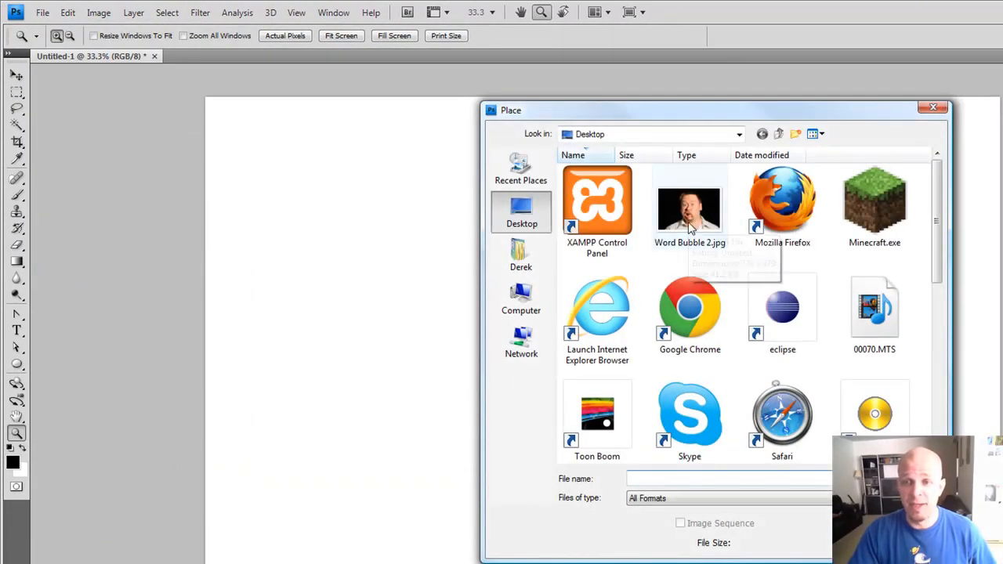
pyautogui.doubleClick(690, 212)
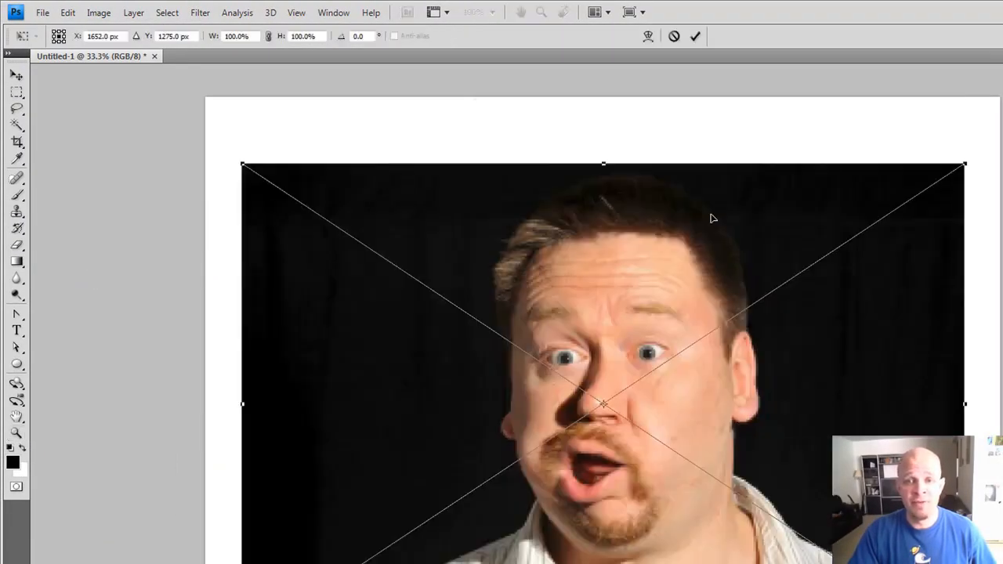
pyautogui.moveTo(790, 248); pyautogui.dragTo(801, 307)
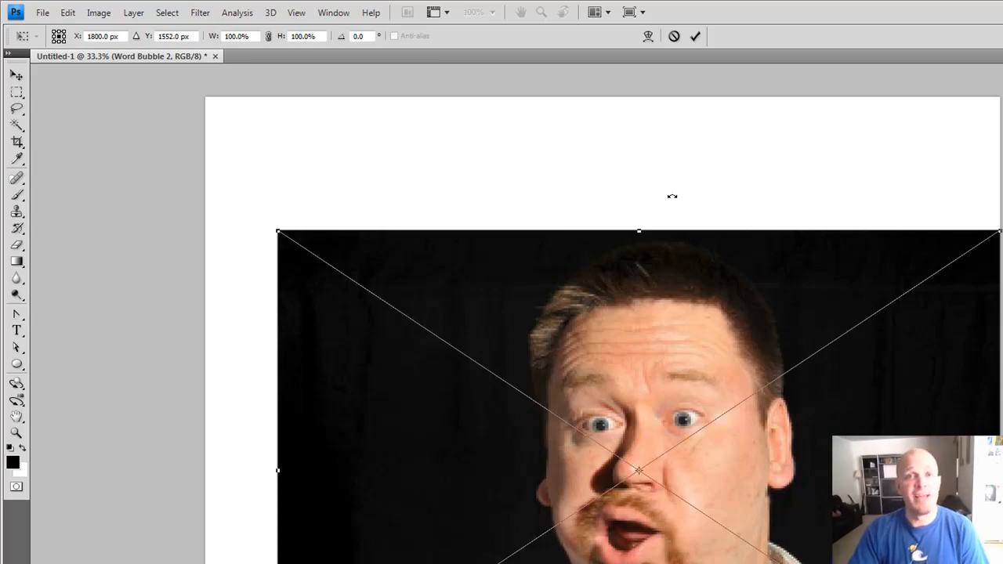
pyautogui.press('z')
pyautogui.press('Return')
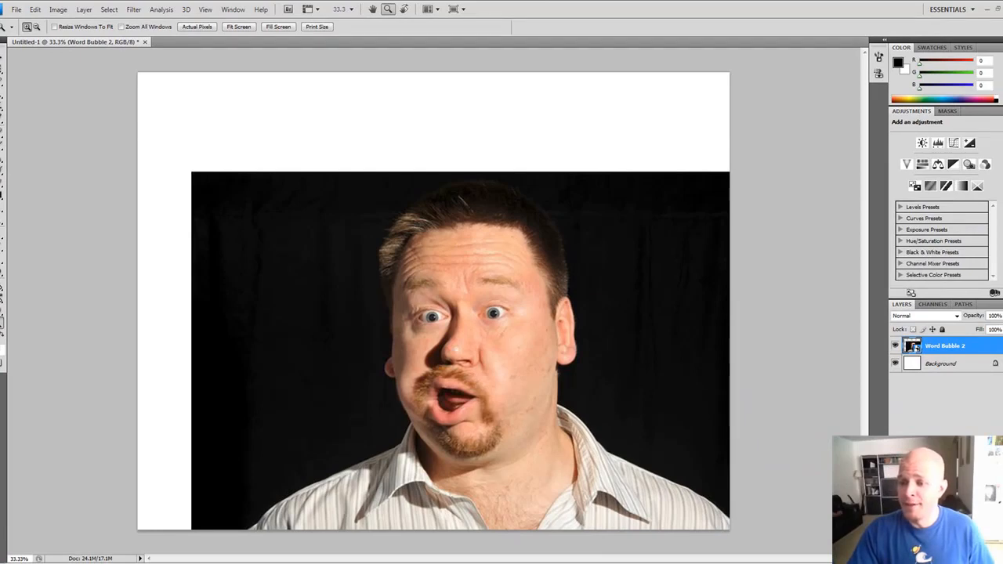
pyautogui.hotkey('ctrl', 'alt', 'shift', 'n')
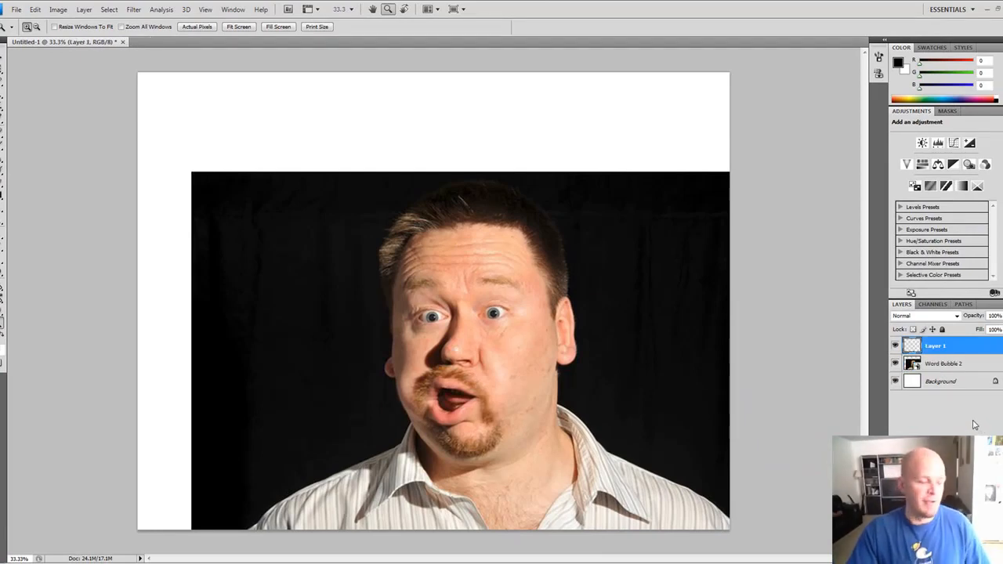
pyautogui.hotkey('ctrl', 'z')
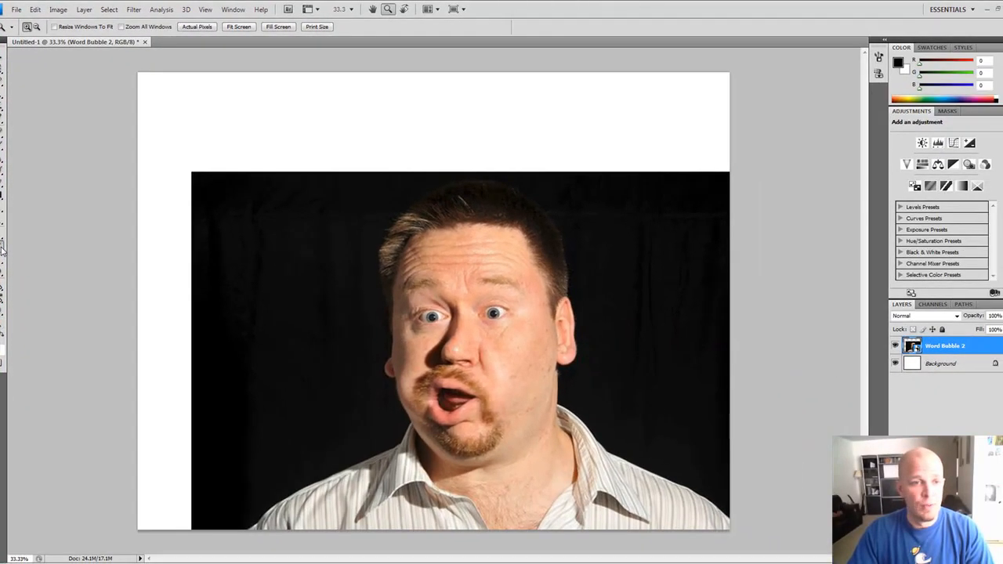
# - Create a text box in the canvas's upper-left area containing "I'm too good for Illustrator. Na nuh na nuh boo boo..." and adjust its size
pyautogui.click(3, 249)
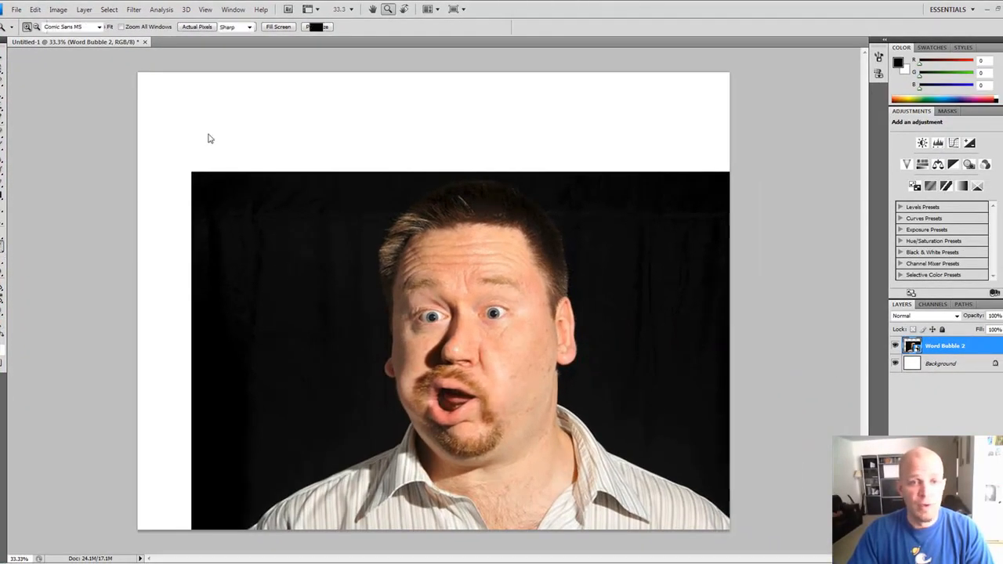
pyautogui.moveTo(152, 73); pyautogui.dragTo(273, 140)
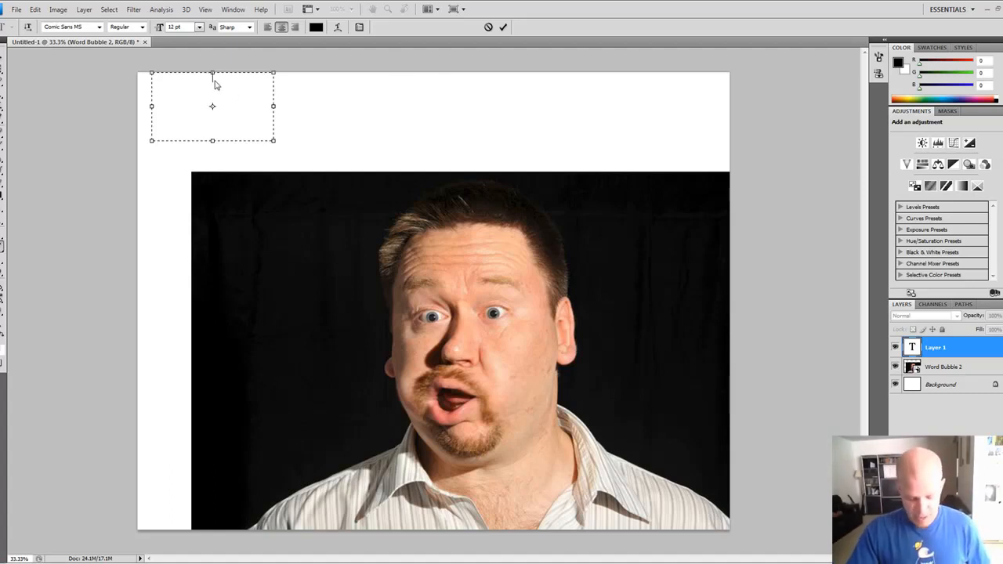
pyautogui.hotkey('ctrl', 'v')
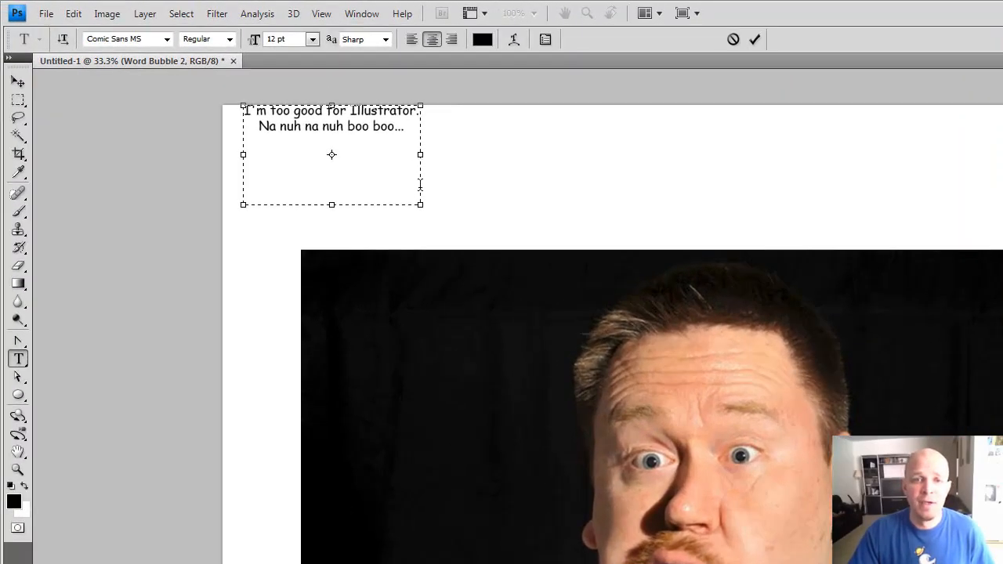
pyautogui.moveTo(420, 207); pyautogui.dragTo(363, 181)
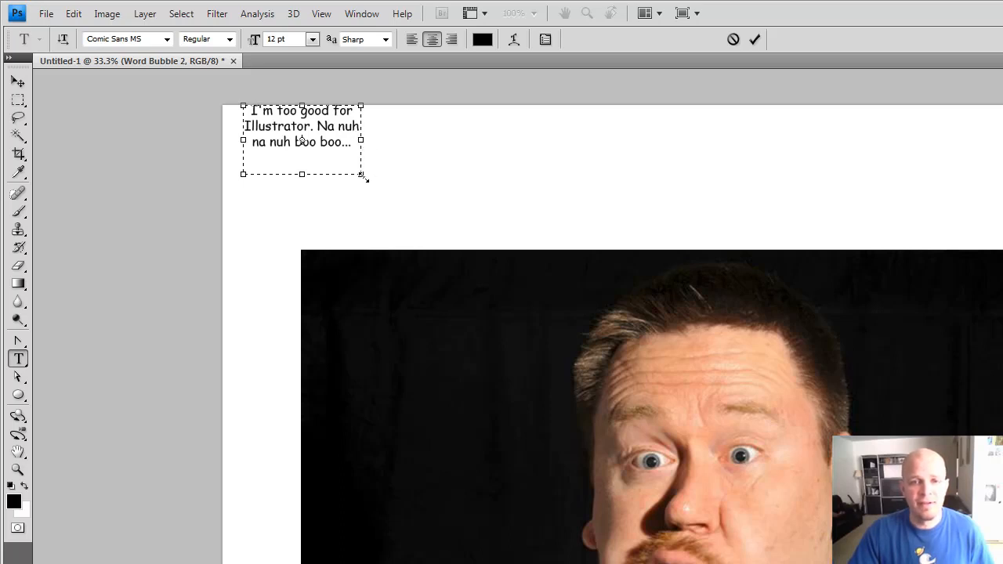
pyautogui.moveTo(362, 181); pyautogui.dragTo(417, 210)
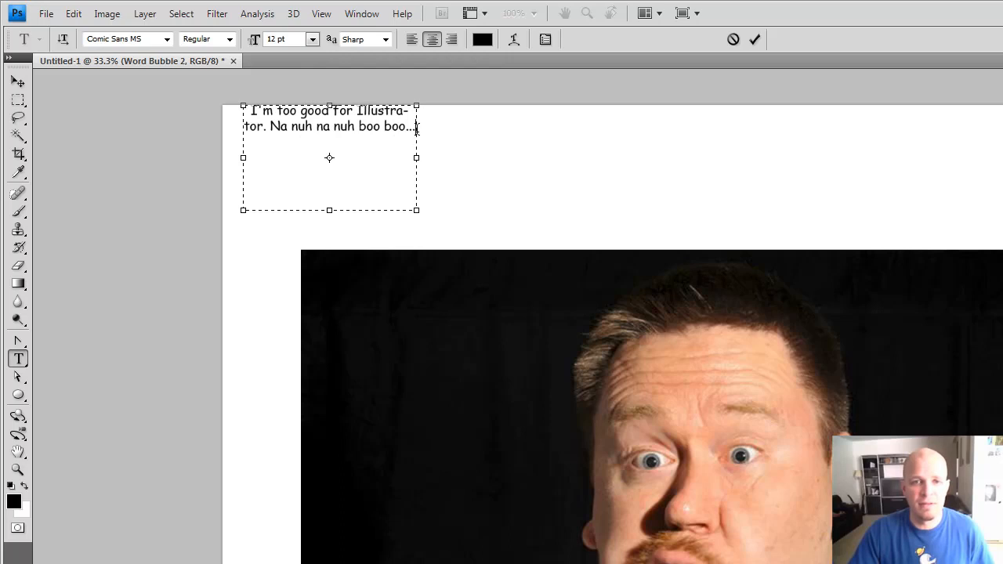
# - Format the whole caption as 18 pt Bold and widen its text box to fit the lines
pyautogui.moveTo(417, 129); pyautogui.dragTo(212, 108)
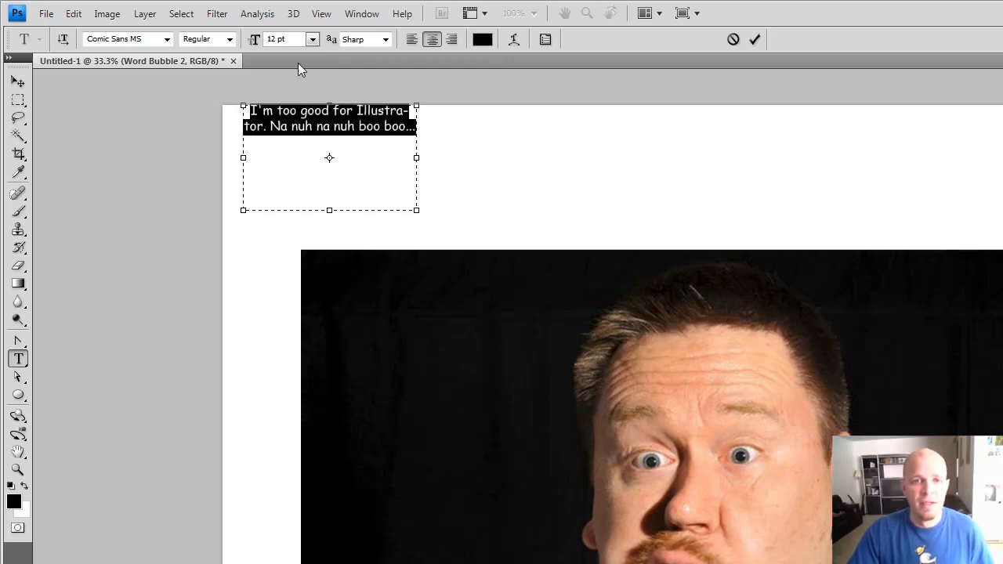
pyautogui.click(312, 39)
pyautogui.click(290, 199)
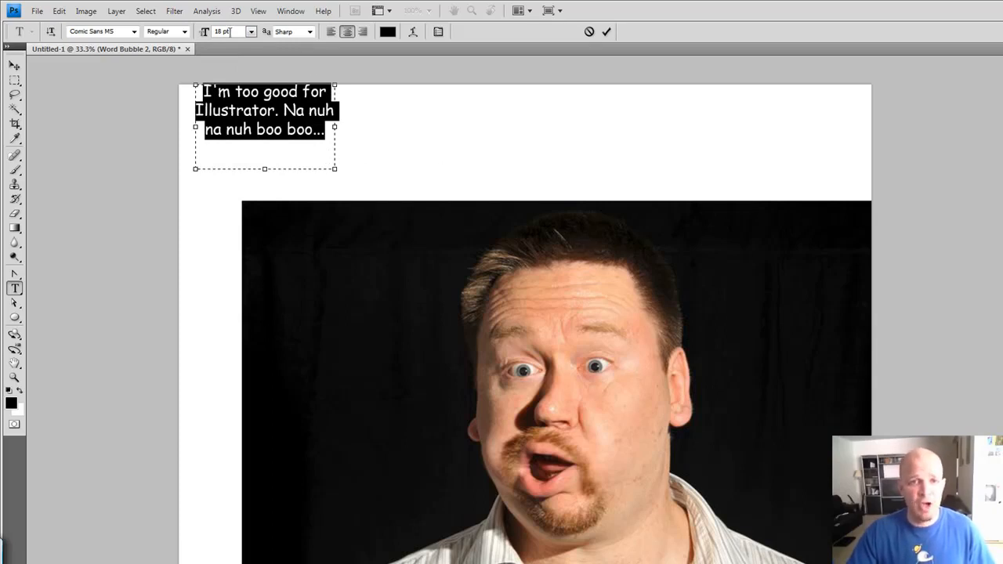
pyautogui.click(184, 32)
pyautogui.click(177, 58)
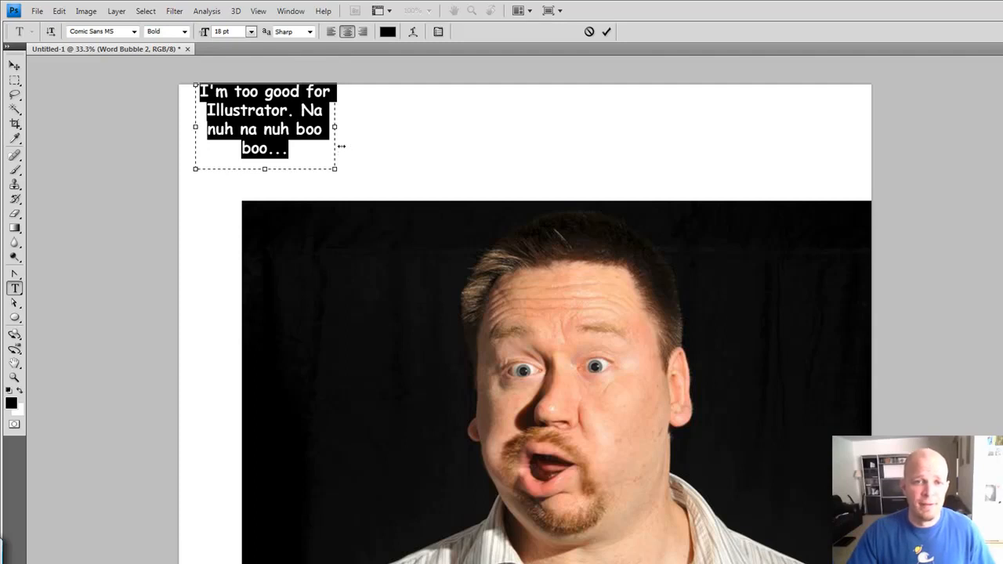
pyautogui.moveTo(338, 173); pyautogui.dragTo(347, 169)
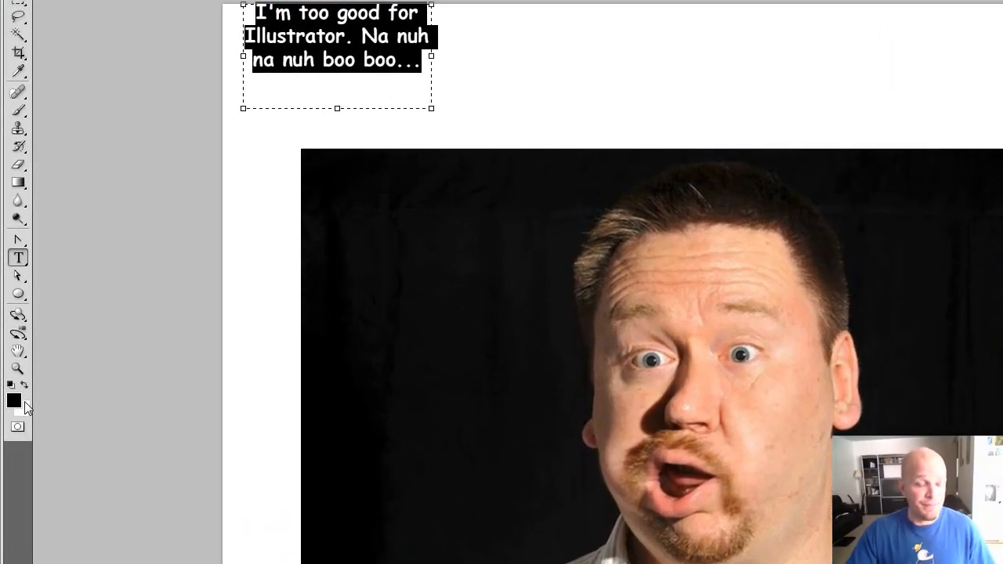
# - Color the caption white and move it onto the photo's dark upper-left area
pyautogui.click(24, 385)
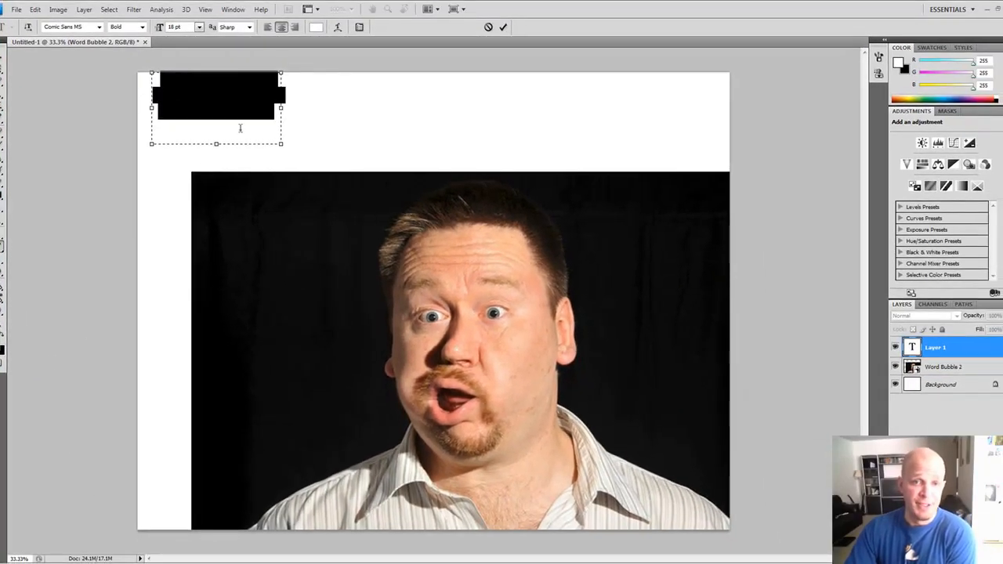
pyautogui.click(3, 58)
pyautogui.moveTo(216, 104); pyautogui.dragTo(270, 230)
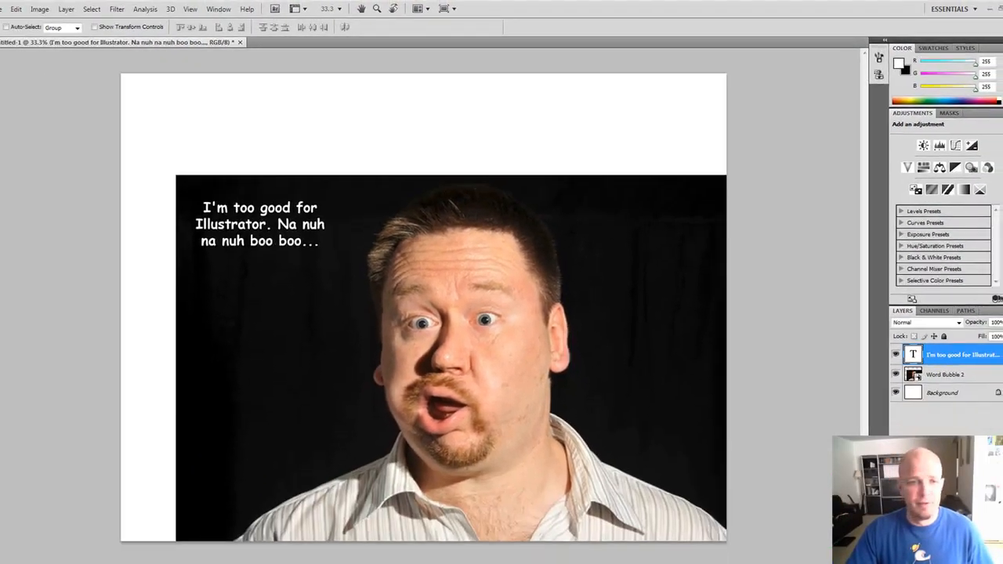
pyautogui.press('m')
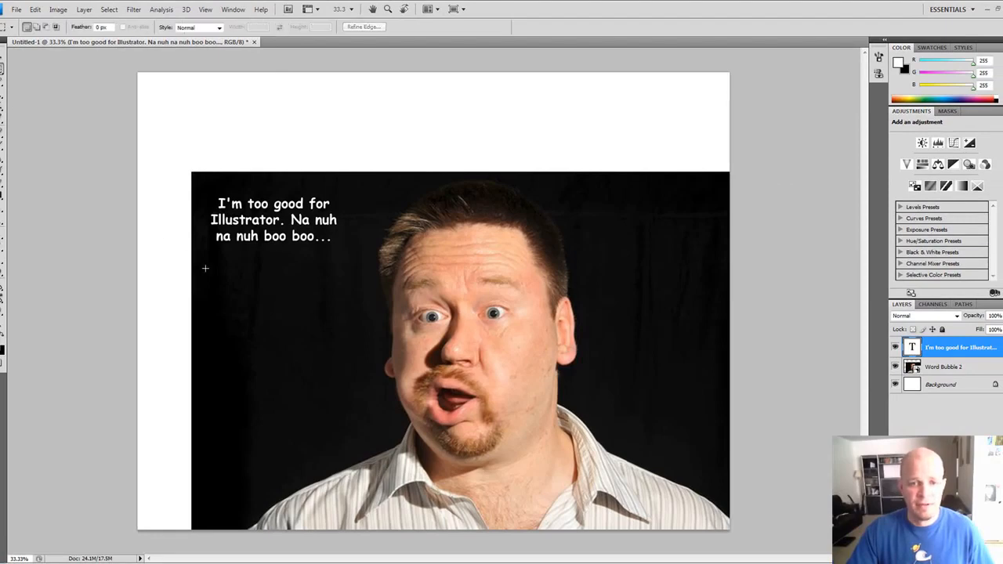
pyautogui.moveTo(288, 351); pyautogui.dragTo(342, 342)
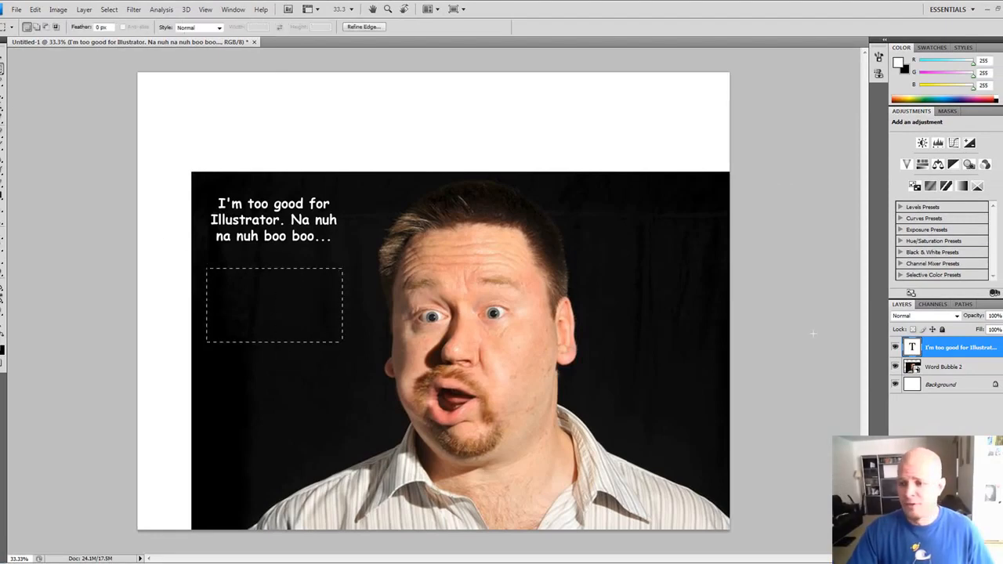
pyautogui.hotkey('ctrl', 'd')
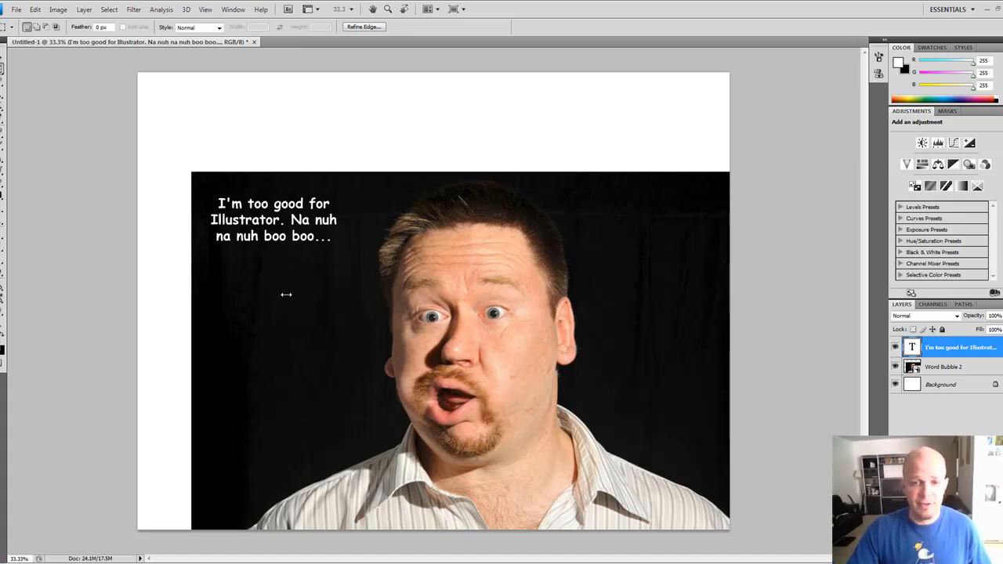
pyautogui.hotkey('ctrl', 'z')
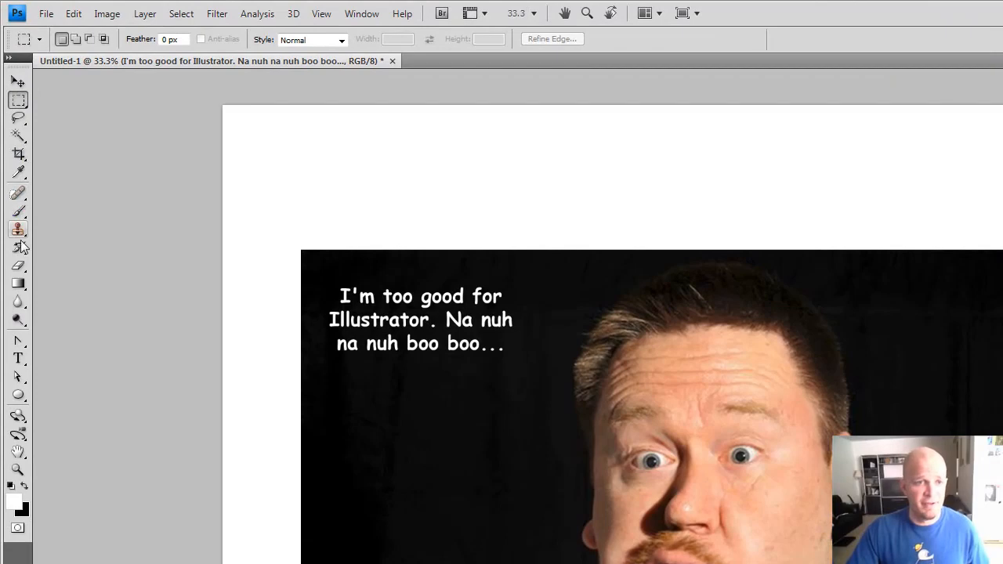
# - Add a second text box reading "I'm a turd burglar!", narrow it to avoid hyphenation, and place it below the first caption, slightly to the right
pyautogui.click(18, 358)
pyautogui.moveTo(337, 390); pyautogui.dragTo(505, 494)
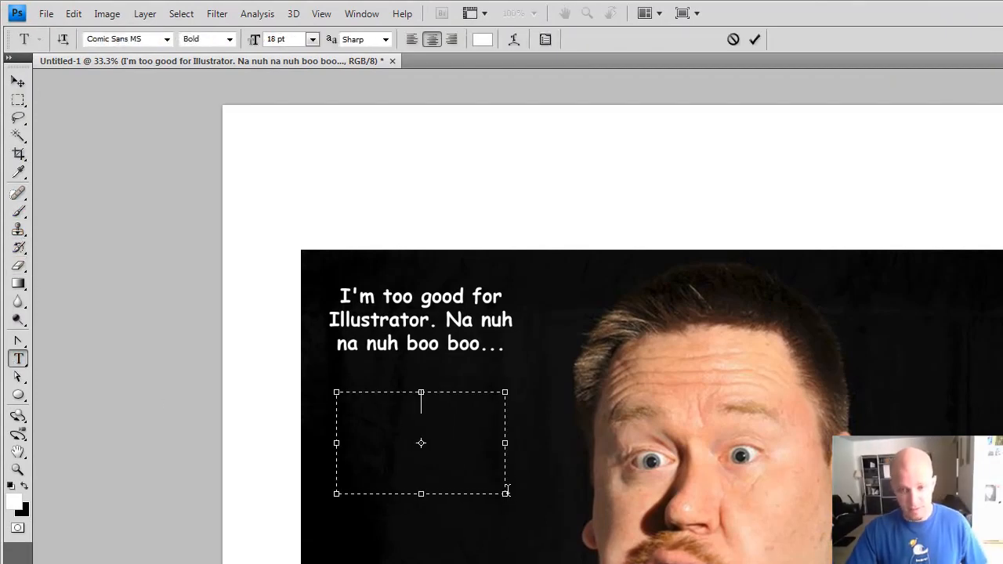
pyautogui.write("I'm a turd burglar!")
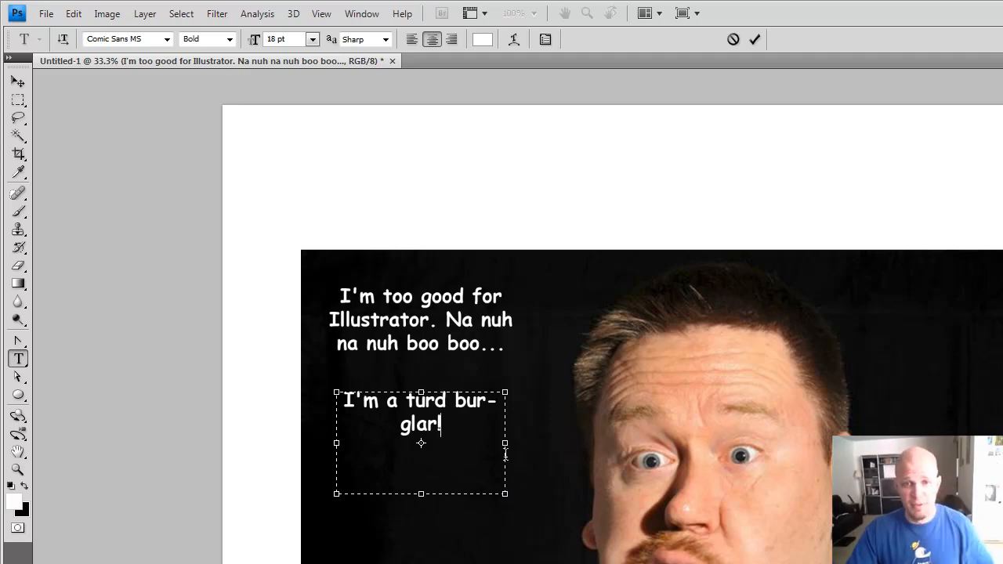
pyautogui.moveTo(515, 443); pyautogui.dragTo(472, 443)
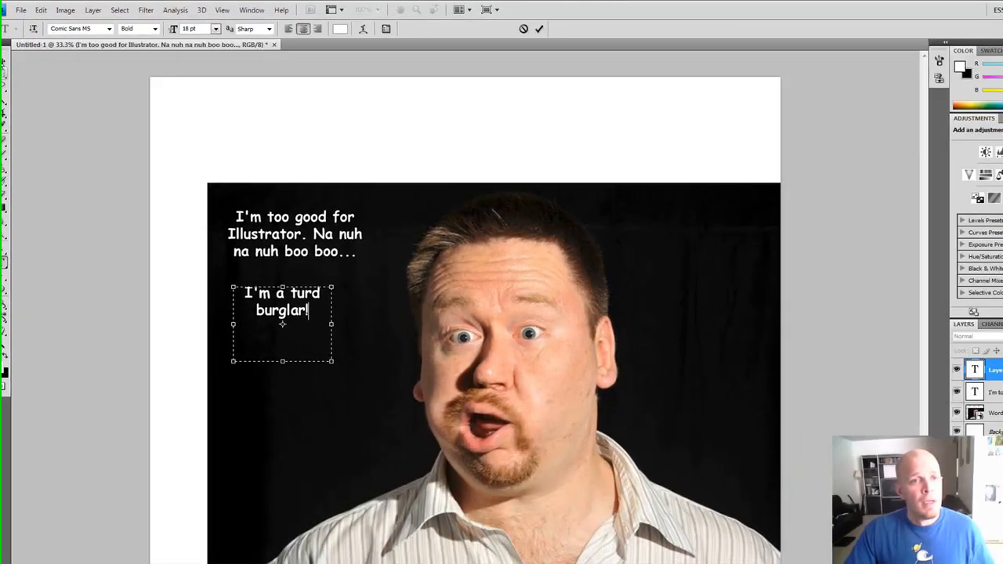
pyautogui.click(17, 82)
pyautogui.moveTo(287, 302); pyautogui.dragTo(318, 303)
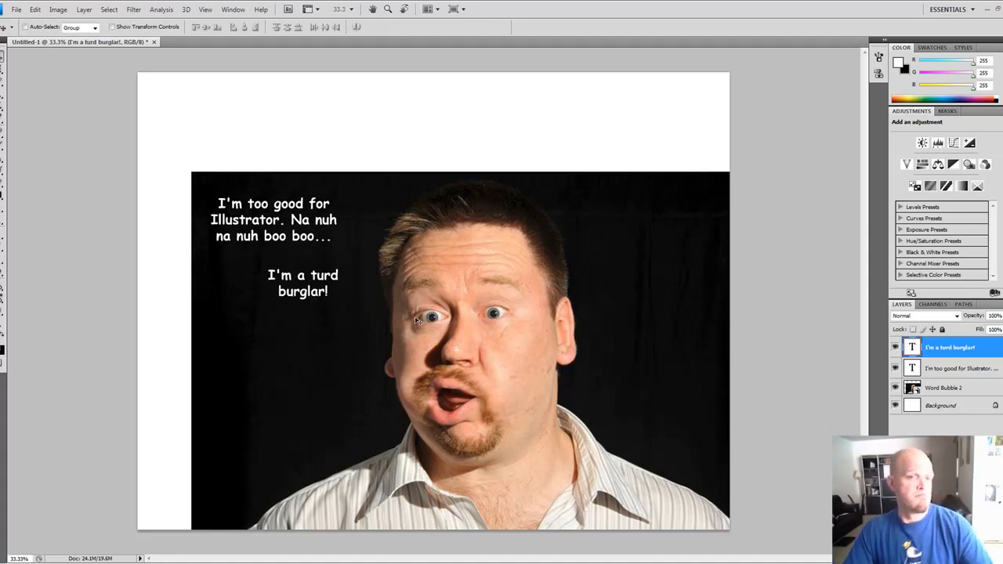
# - Pick the Brush tool and add a new layer directly above the Word Bubble 2 photo layer
pyautogui.click(5, 150)
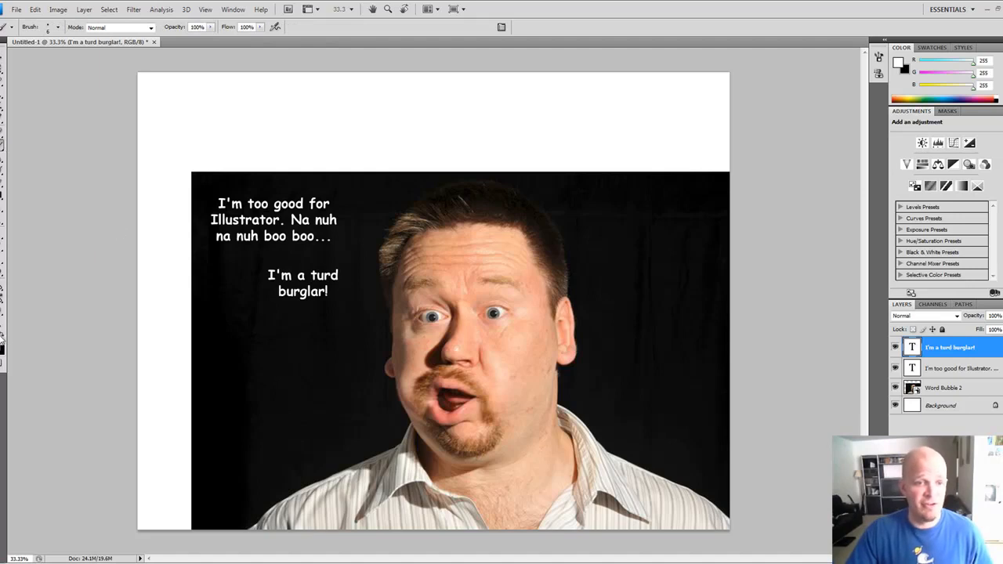
pyautogui.click(972, 389)
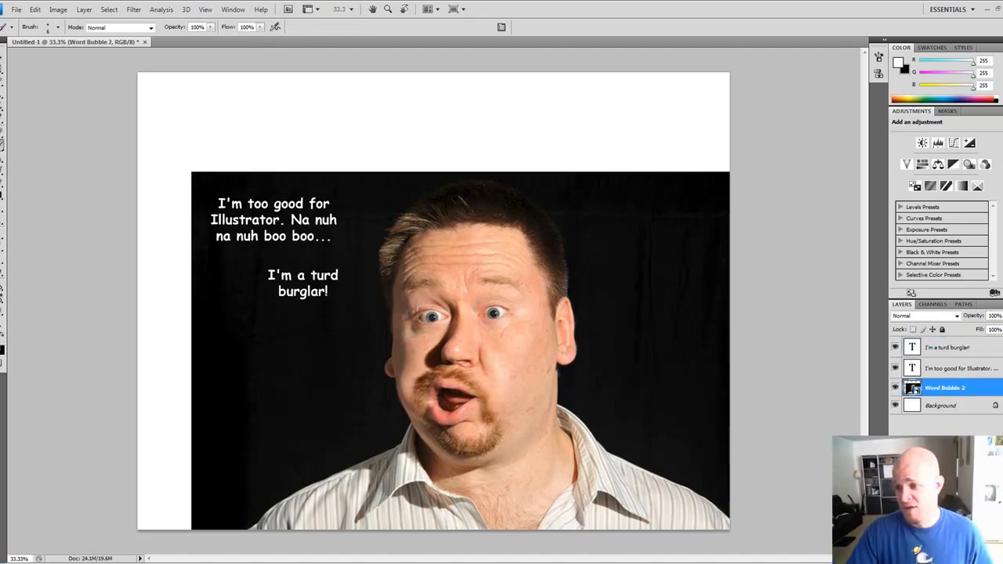
pyautogui.click(982, 557)
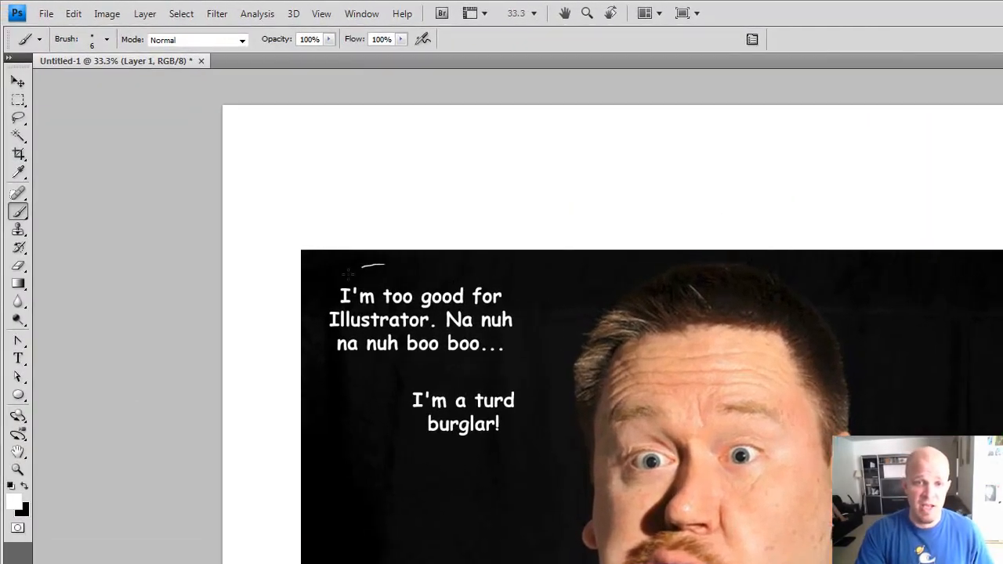
# - Try to paint a white freehand speech-bubble outline around both captions with a tail toward the man's mouth, and undo it
pyautogui.moveTo(348, 273); pyautogui.dragTo(324, 306)
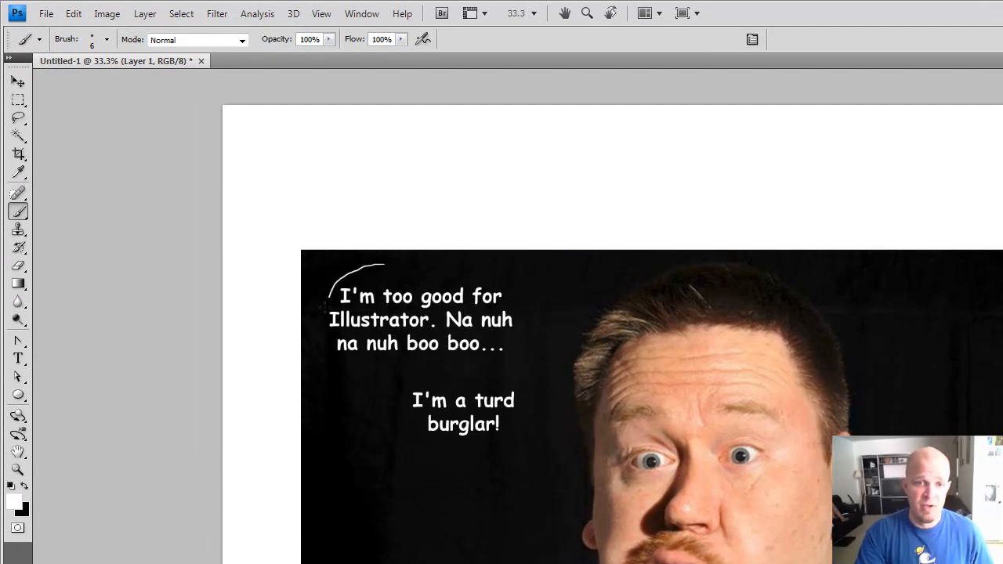
pyautogui.moveTo(384, 422)
pyautogui.mouseDown()
pyautogui.moveTo(423, 455)
pyautogui.moveTo(494, 448)
pyautogui.moveTo(566, 475)
pyautogui.moveTo(523, 444)
pyautogui.moveTo(515, 380)
pyautogui.mouseUp()
pyautogui.moveTo(529, 345)
pyautogui.mouseDown()
pyautogui.moveTo(526, 302)
pyautogui.moveTo(508, 285)
pyautogui.moveTo(416, 261)
pyautogui.mouseUp()
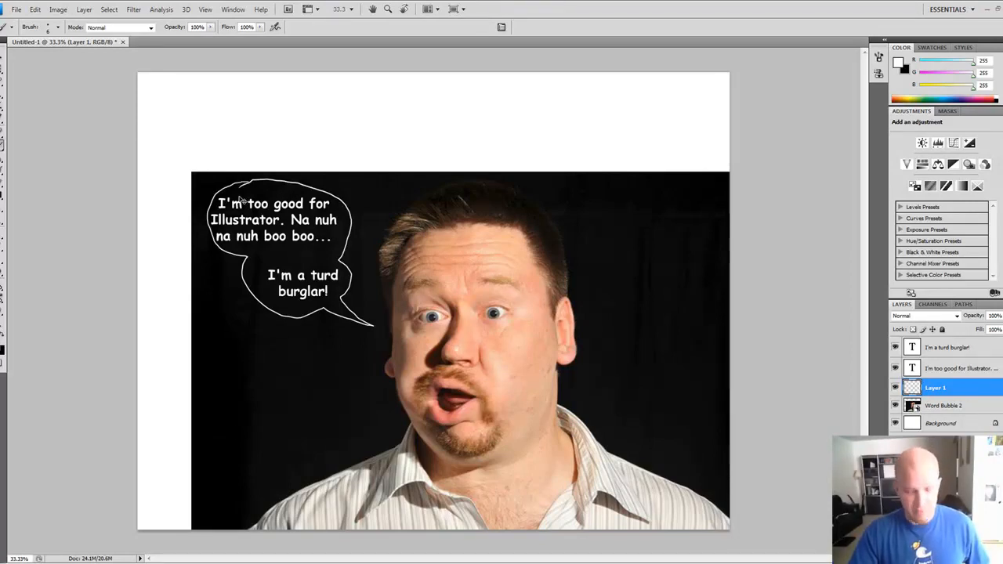
pyautogui.hotkey('ctrl', 'z')
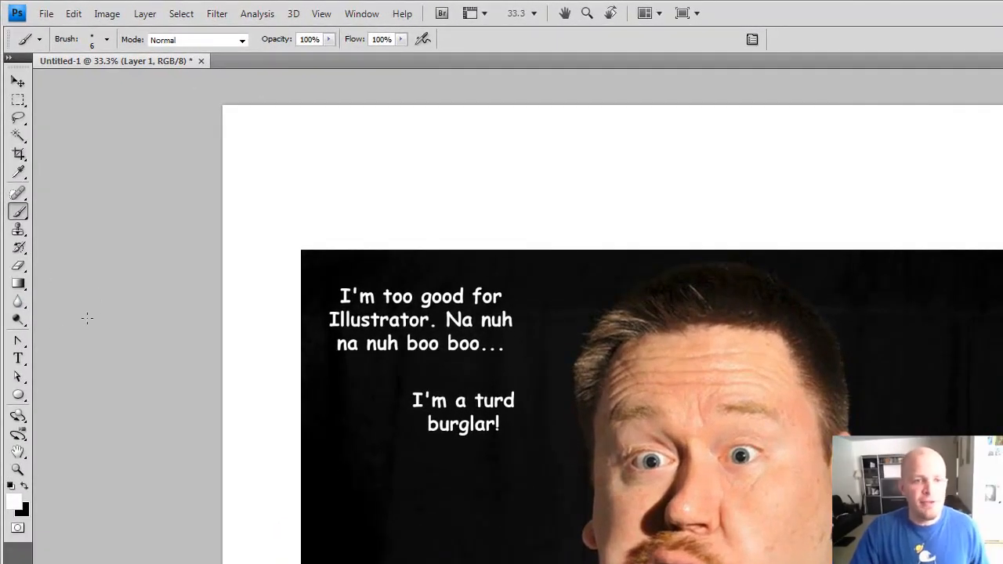
# - Activate the Ellipse tool for drawing shapes
pyautogui.click(19, 395)
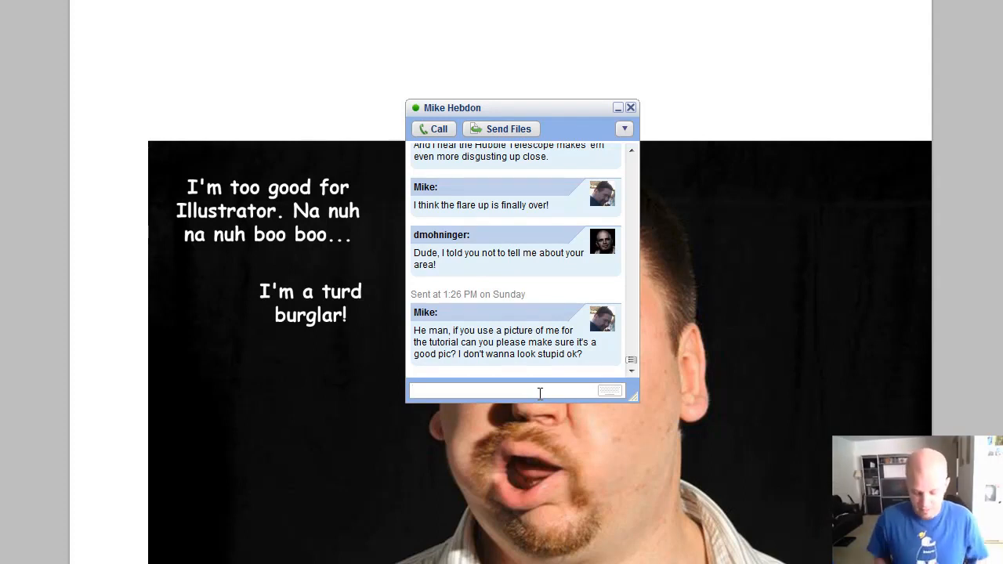
# - Send the chat replies "Oh, don't you worry, honey. You'll look awesome." and "Now piss off", and close the chat window
pyautogui.write("Oh, don't you worry")
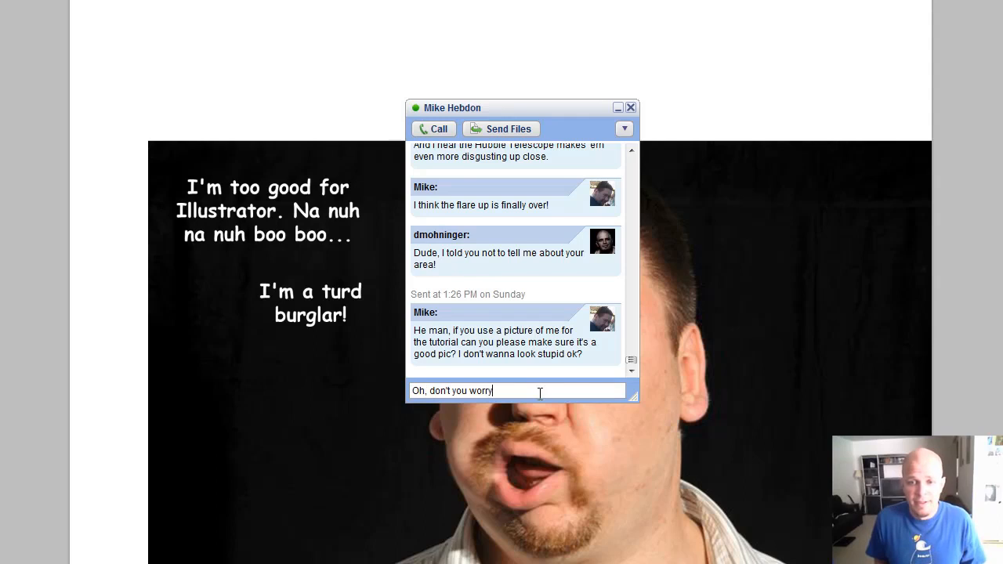
pyautogui.write(', honey.')
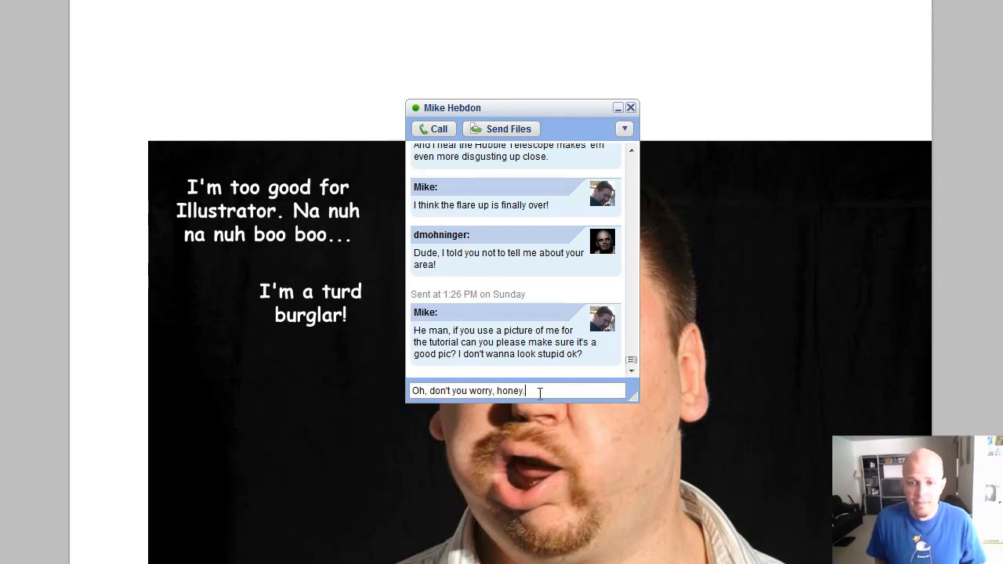
pyautogui.write(" You'll")
pyautogui.write(' look awesome.')
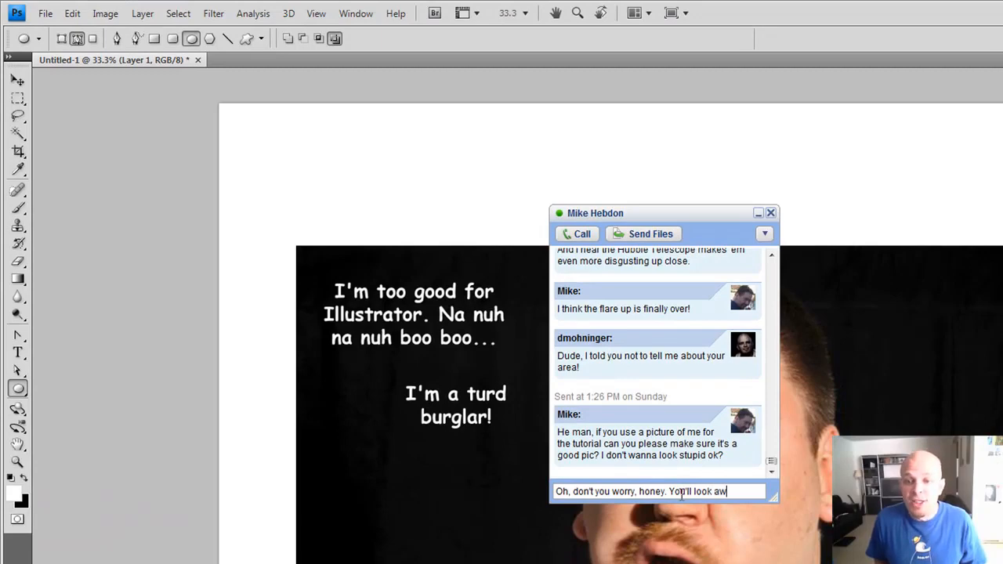
pyautogui.press('Return')
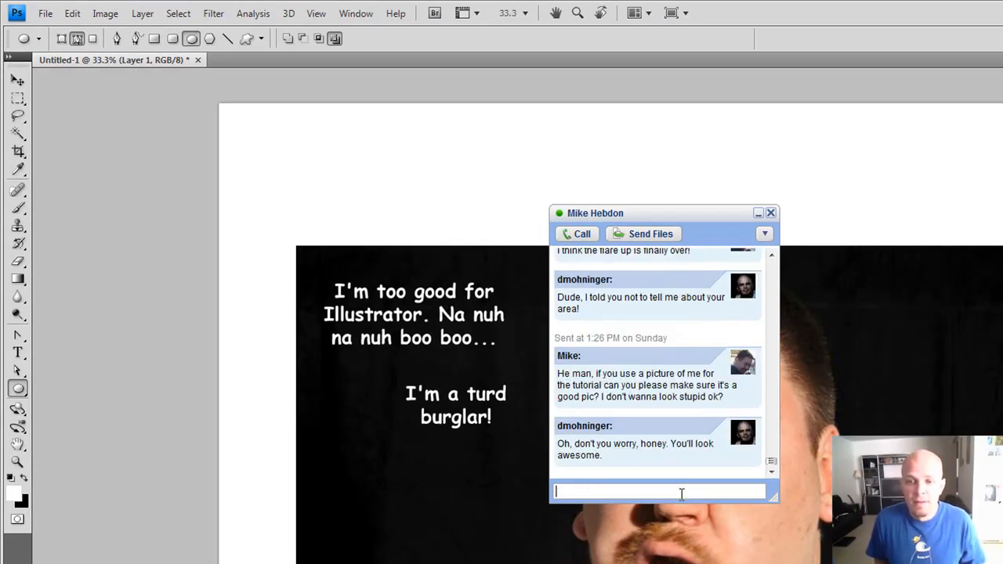
pyautogui.write('Now piss off')
pyautogui.press('Return')
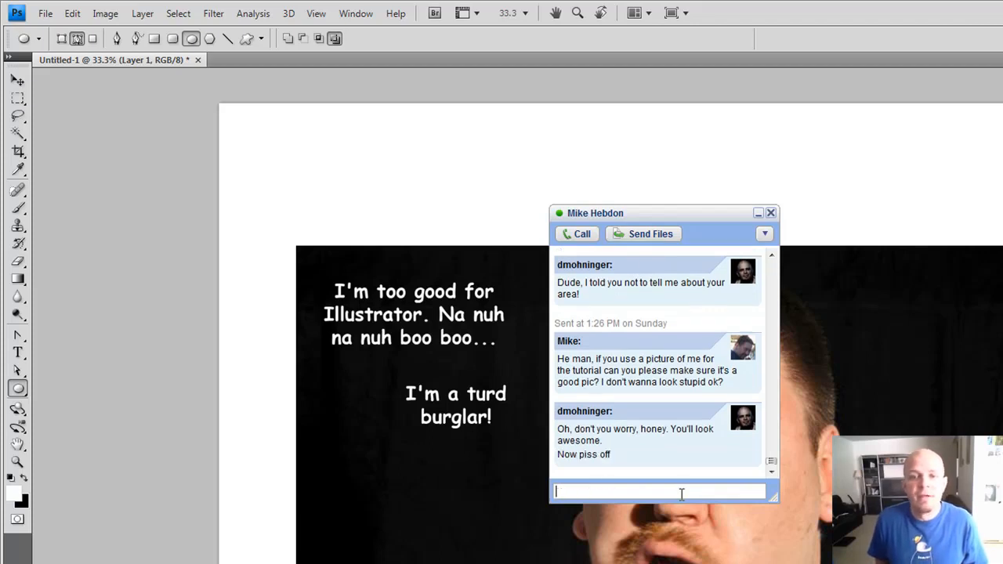
pyautogui.click(771, 213)
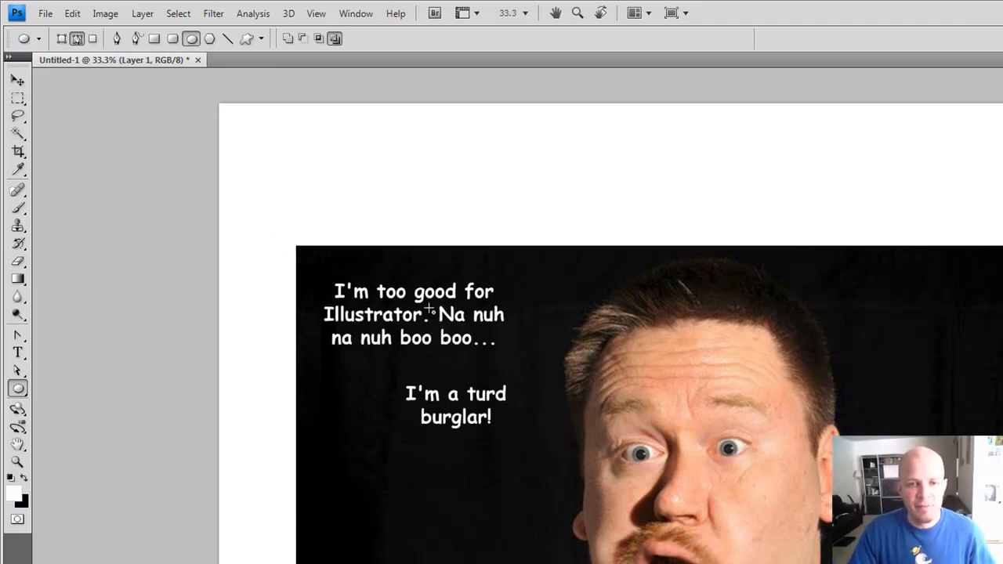
# - Draw an elliptical path around the first caption and make its right side fuller by lengthening both direction handles of the right anchor point
pyautogui.moveTo(420, 315); pyautogui.dragTo(531, 373)
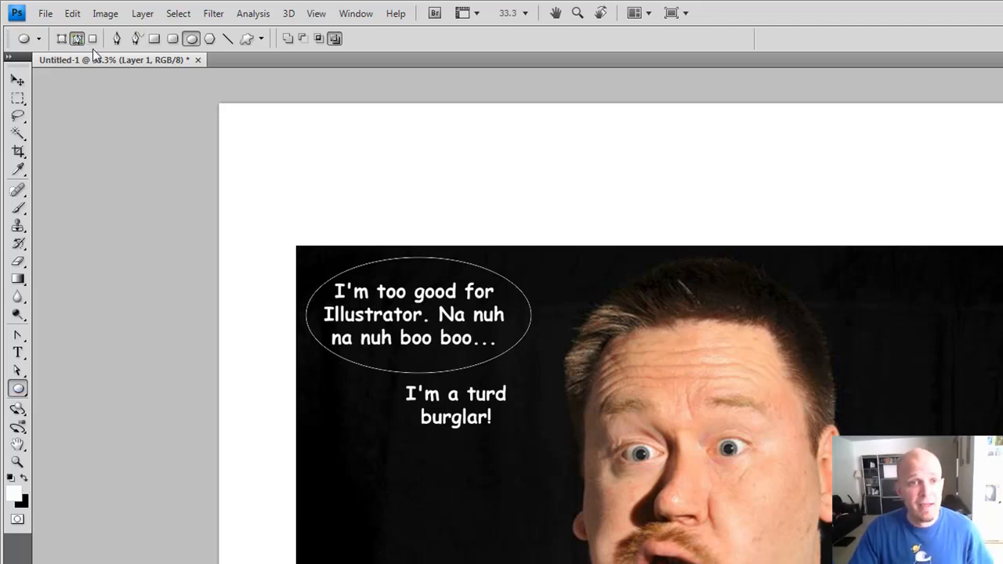
pyautogui.click(18, 371)
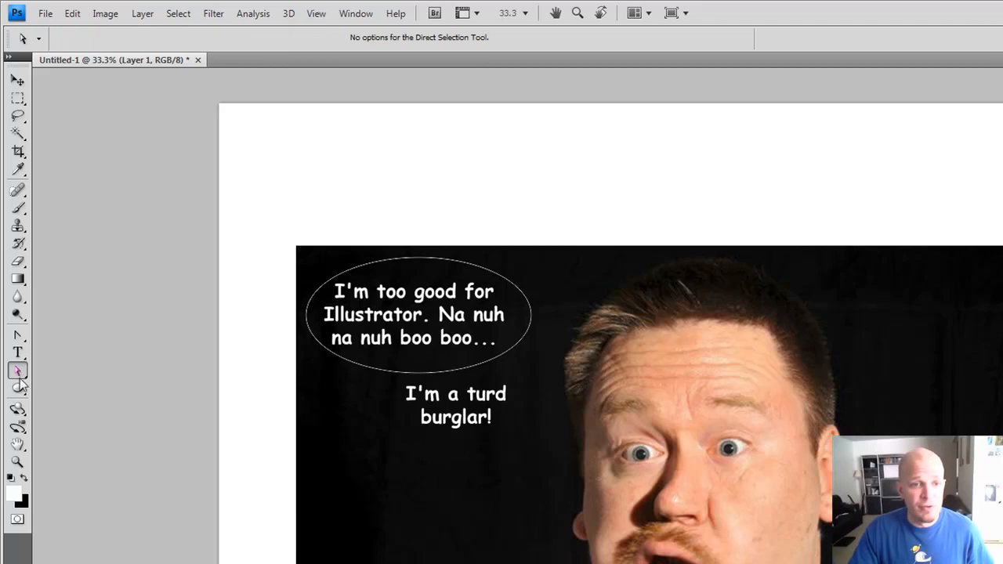
pyautogui.click(531, 325)
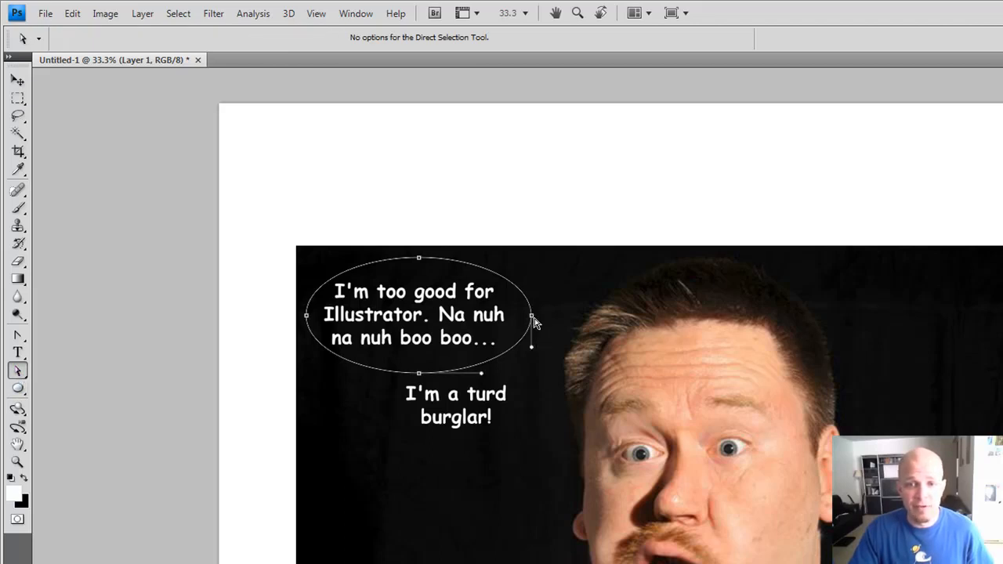
pyautogui.click(531, 316)
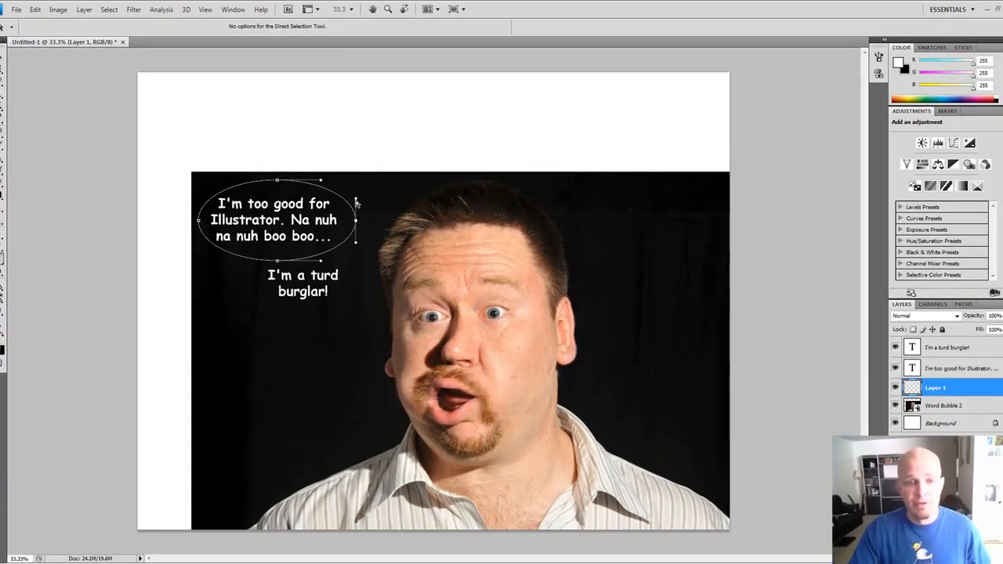
pyautogui.moveTo(356, 200); pyautogui.dragTo(356, 188)
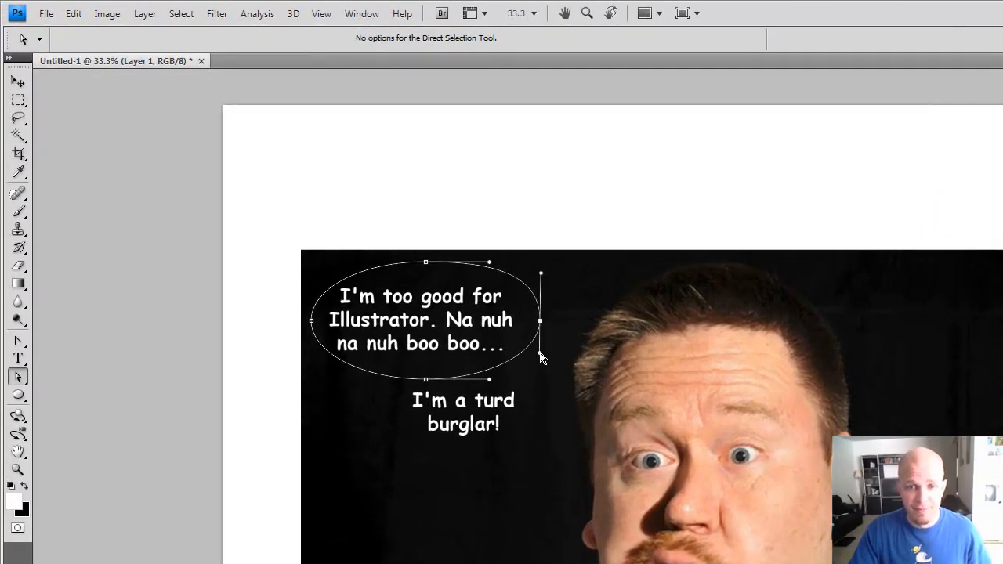
pyautogui.moveTo(542, 358); pyautogui.dragTo(542, 367)
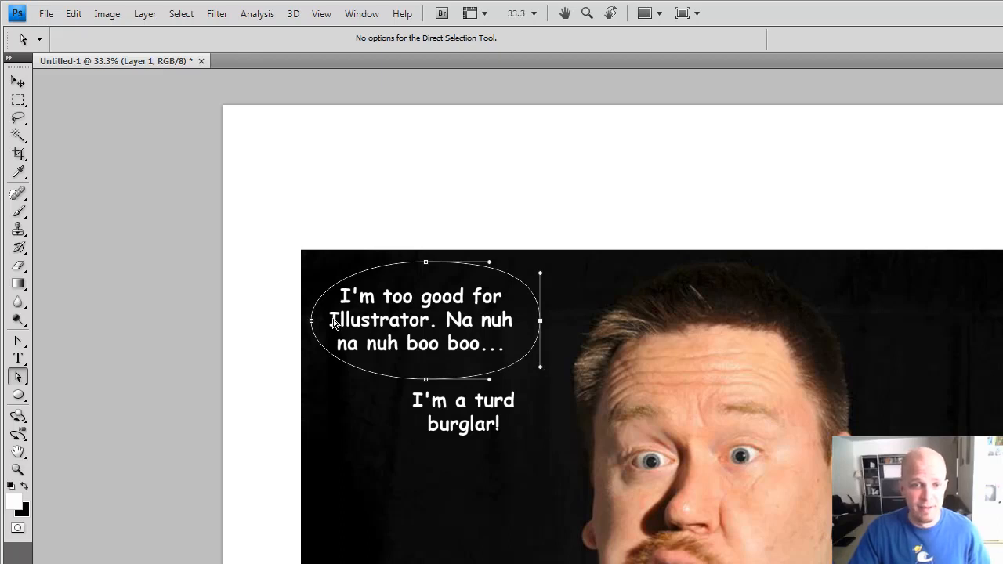
# - Lengthen the left anchor point's handles to match the right side, and nudge the path's top and bottom anchor points slightly downward
pyautogui.click(311, 321)
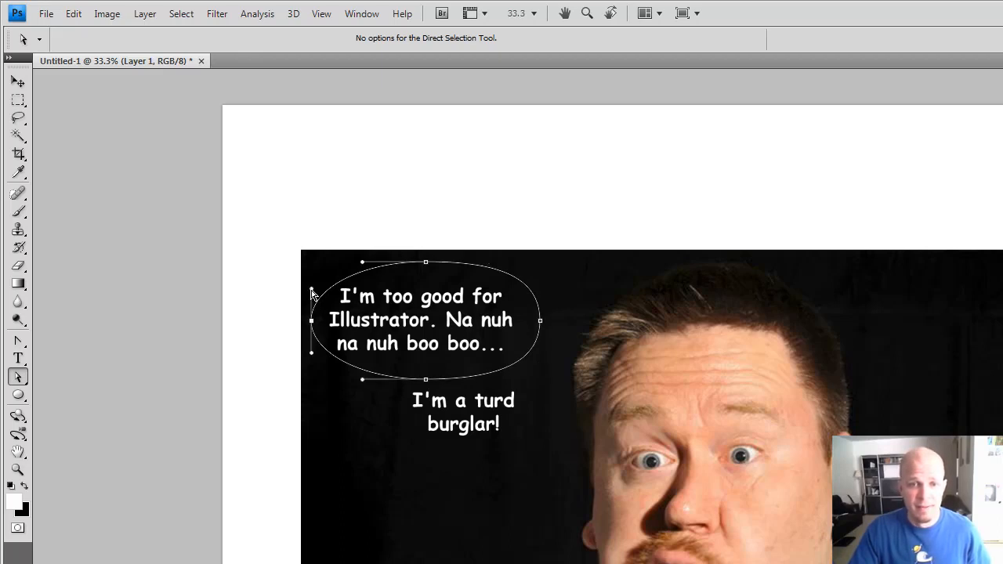
pyautogui.moveTo(314, 294); pyautogui.dragTo(312, 271)
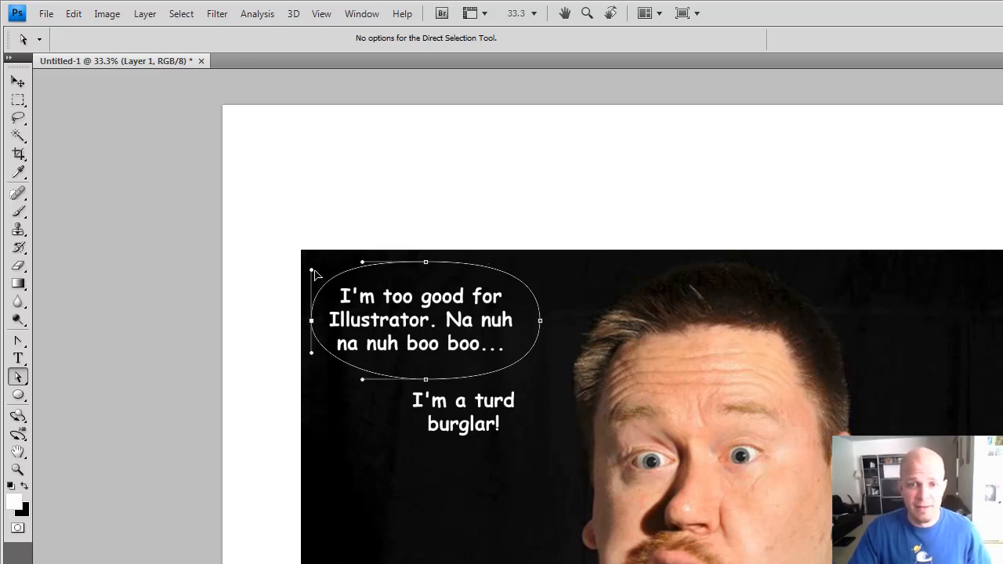
pyautogui.moveTo(314, 354); pyautogui.dragTo(315, 368)
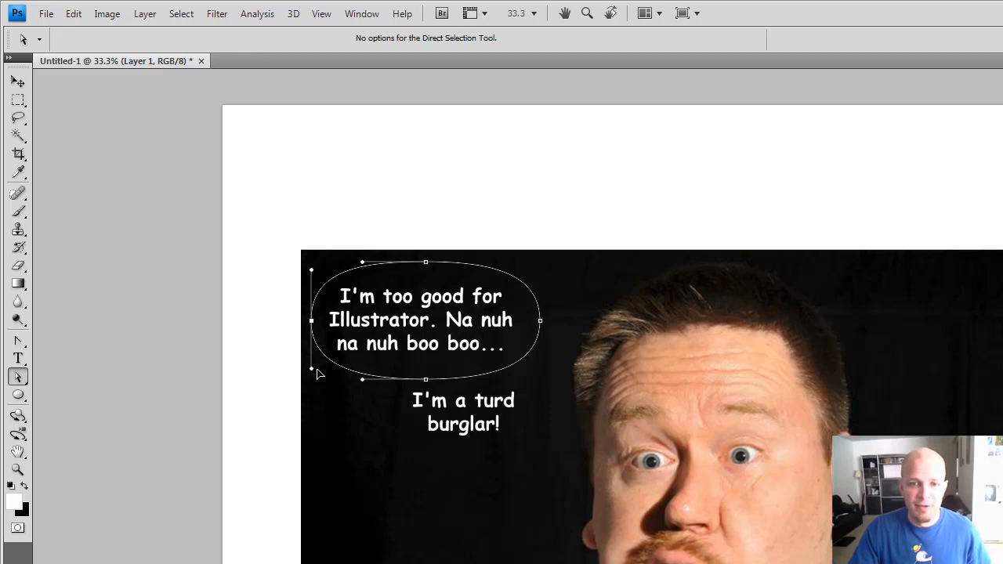
pyautogui.click(426, 264)
pyautogui.moveTo(426, 264); pyautogui.dragTo(426, 268)
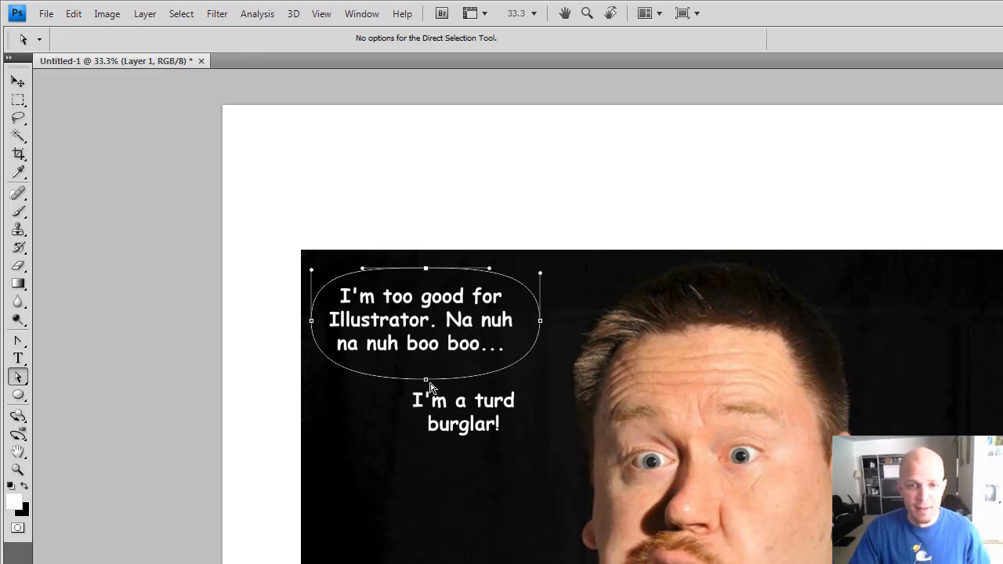
pyautogui.moveTo(426, 380); pyautogui.dragTo(426, 383)
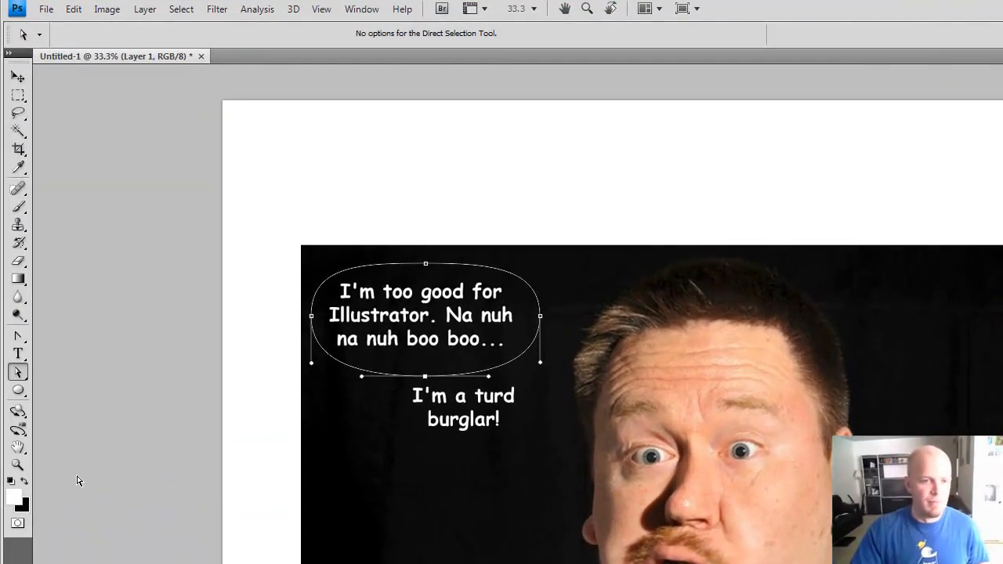
# - Set the foreground color to salmon pink e98282, dismissing the avast! licensing alert
pyautogui.click(14, 500)
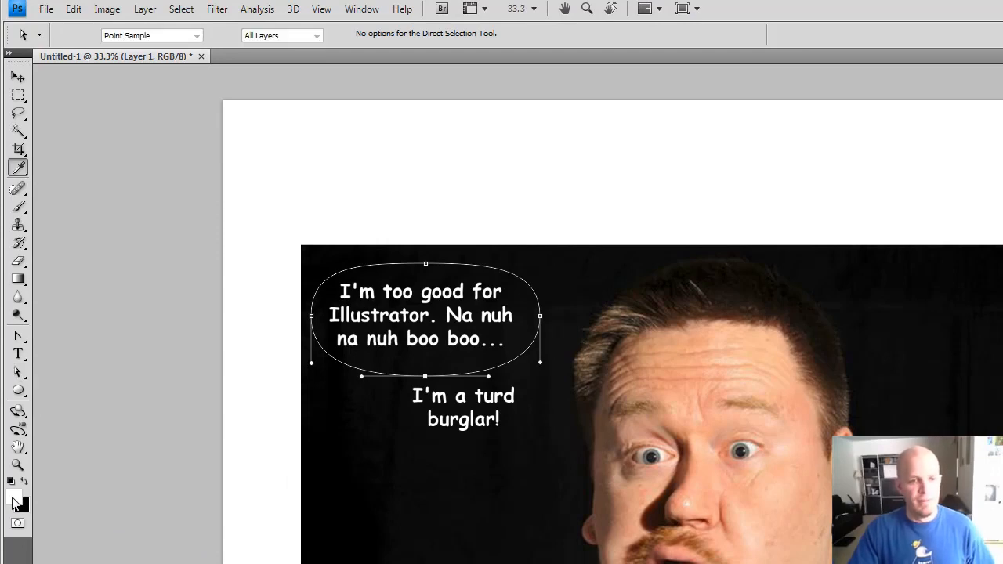
pyautogui.click(642, 342)
pyautogui.moveTo(642, 341)
pyautogui.mouseDown()
pyautogui.moveTo(620, 331)
pyautogui.moveTo(639, 339)
pyautogui.mouseUp()
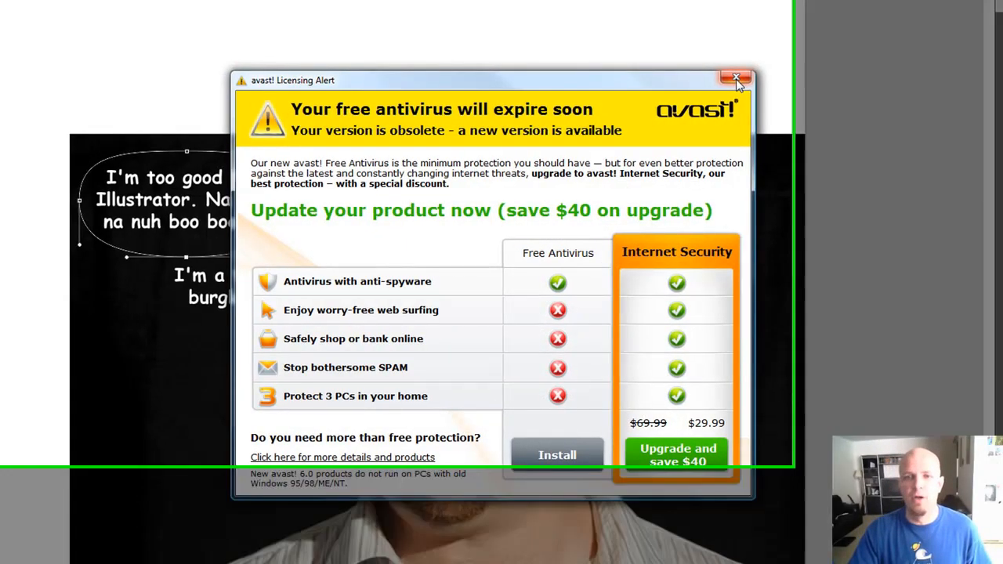
pyautogui.click(735, 76)
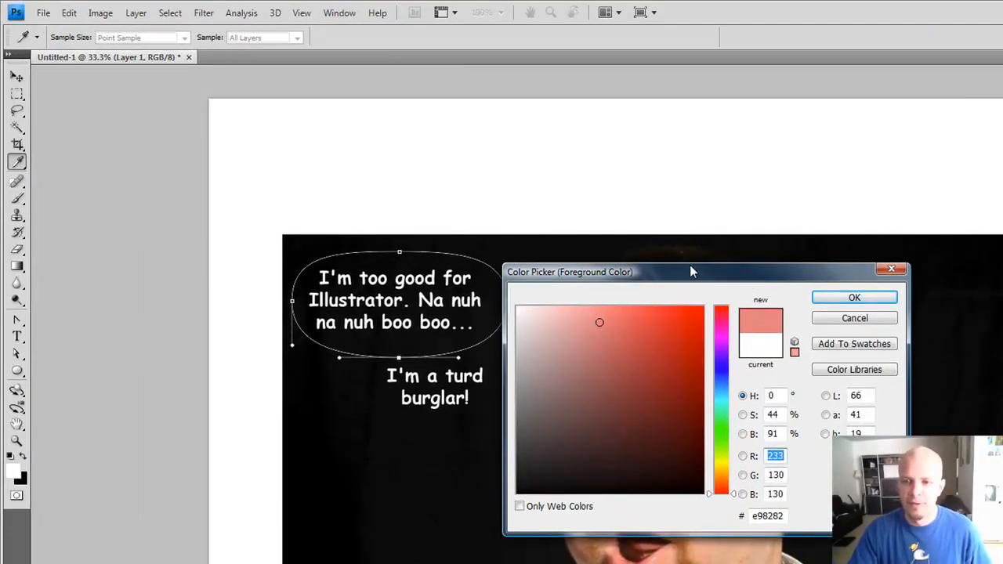
pyautogui.click(858, 298)
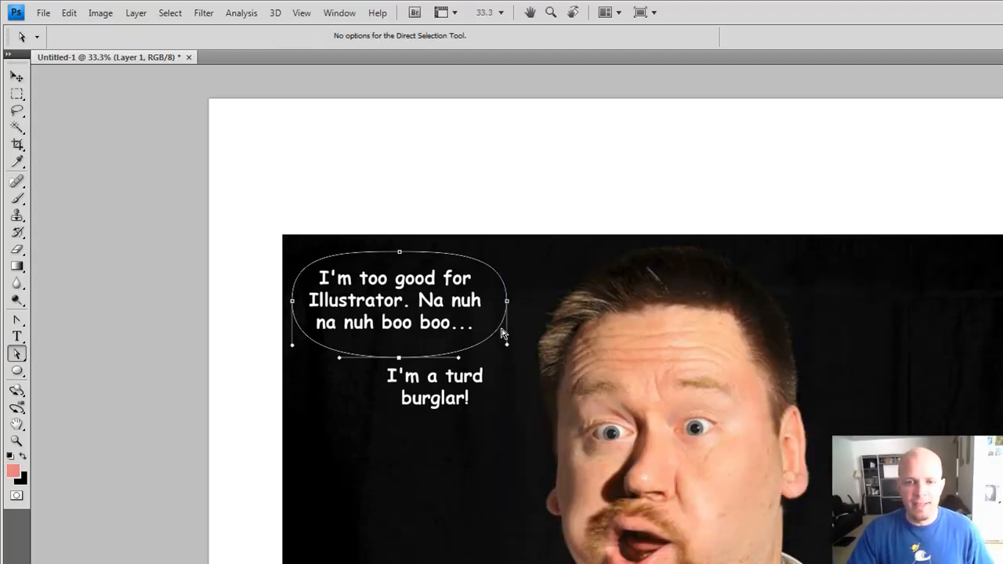
# - Fill the balloon path with the foreground color in Normal mode at 100% opacity
pyautogui.rightClick(501, 333)
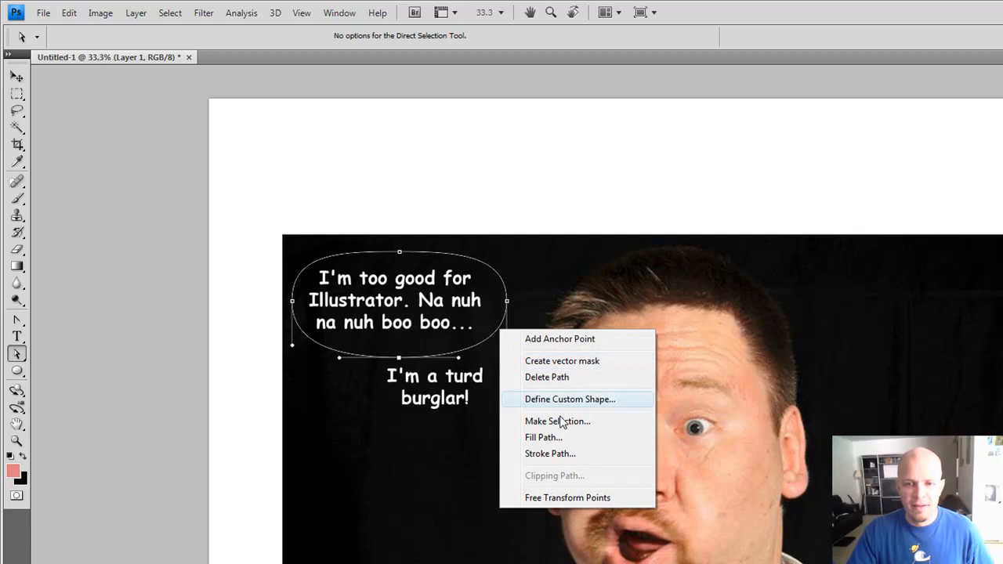
pyautogui.click(519, 437)
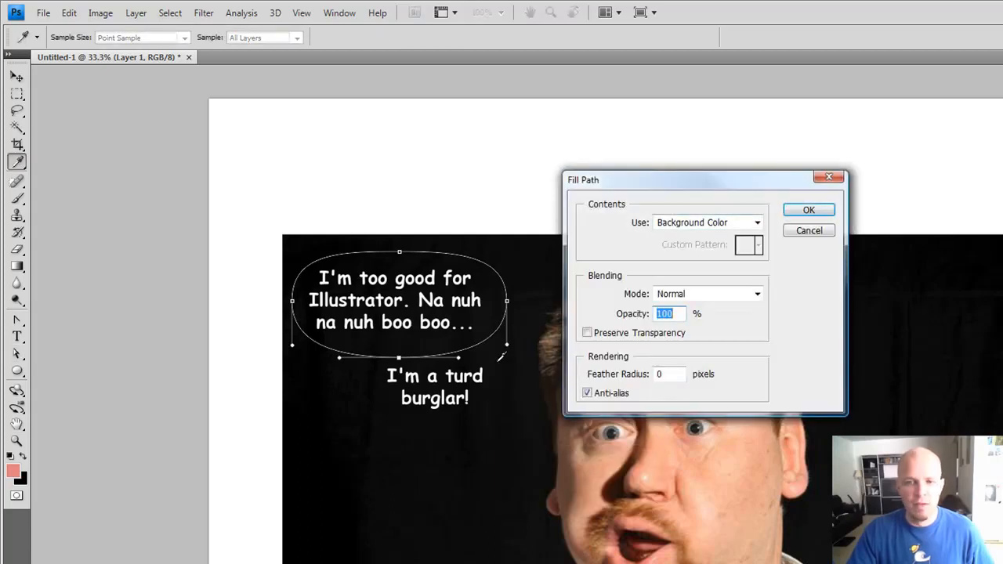
pyautogui.click(757, 223)
pyautogui.click(735, 238)
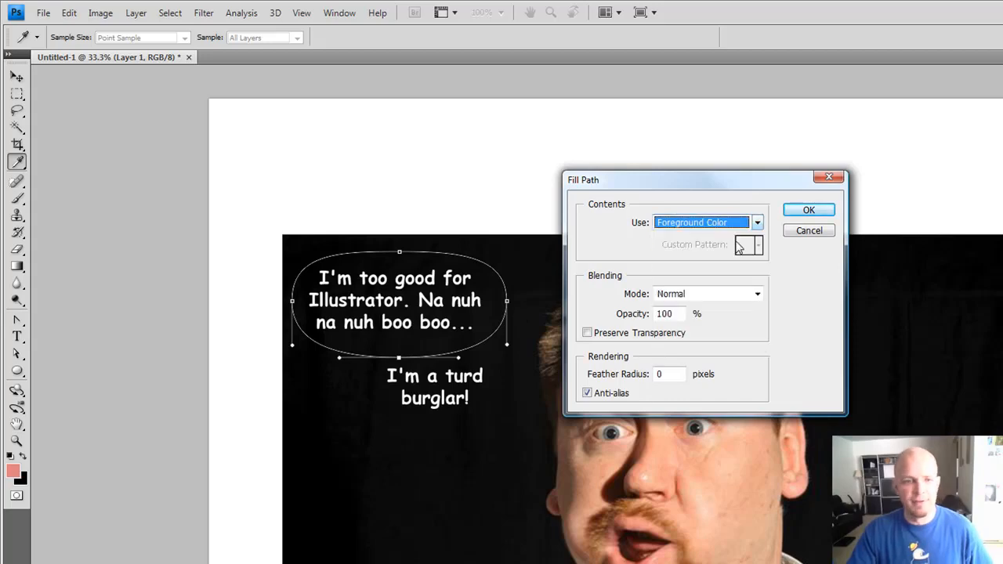
pyautogui.click(829, 210)
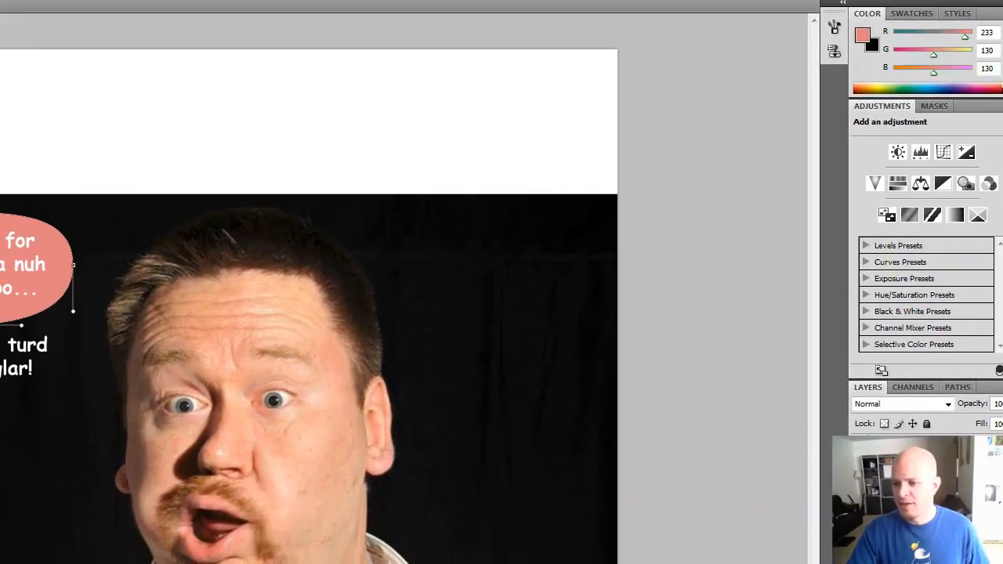
# - Rename the balloon's layer as Voice Balloon
pyautogui.doubleClick(940, 490)
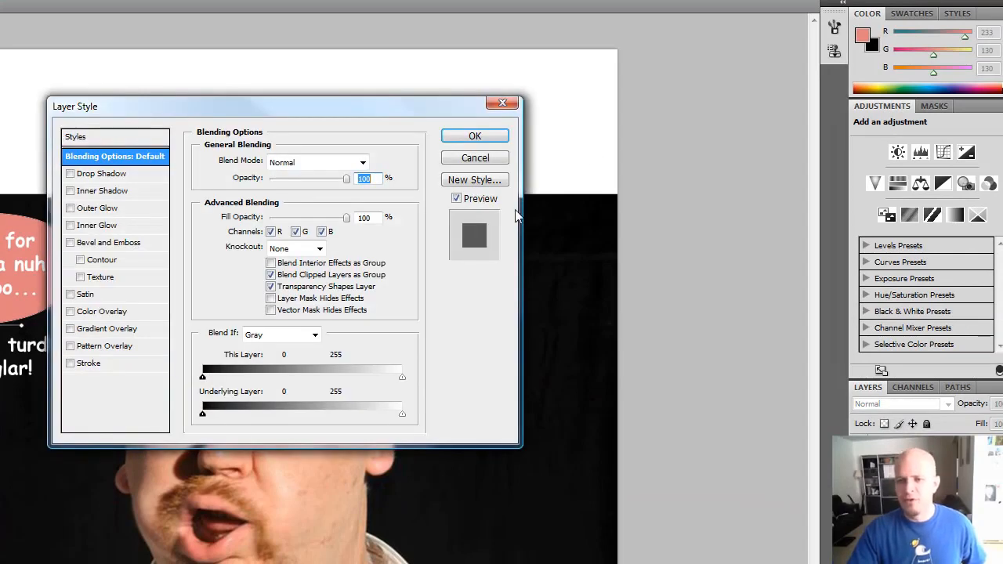
pyautogui.click(490, 159)
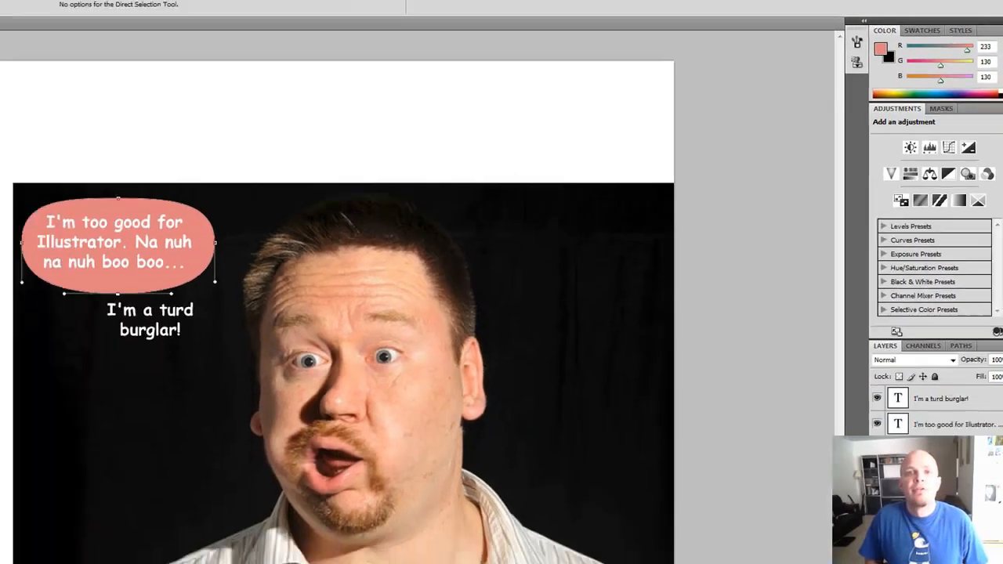
pyautogui.write('Voice Bal')
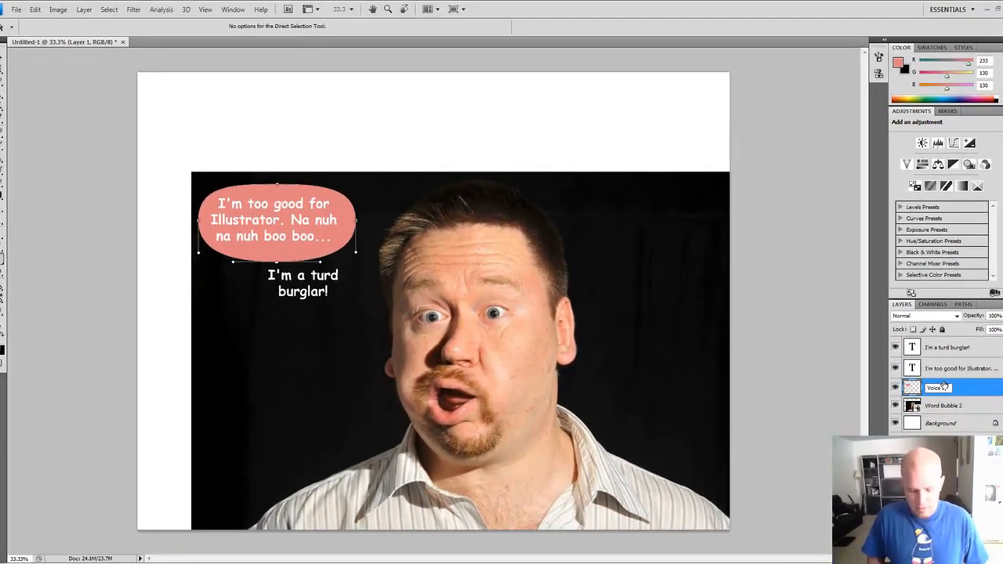
pyautogui.write('loon')
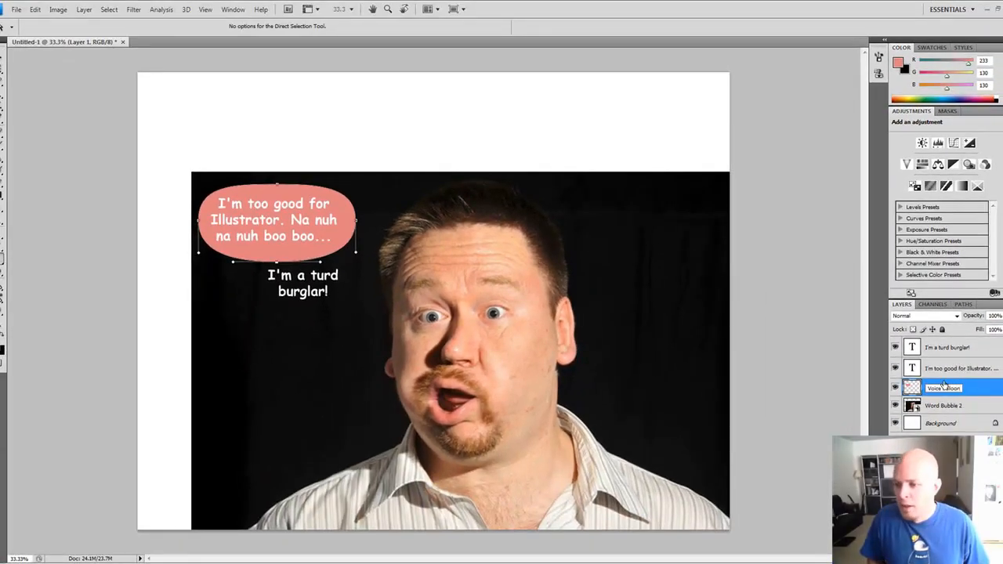
pyautogui.press('Return')
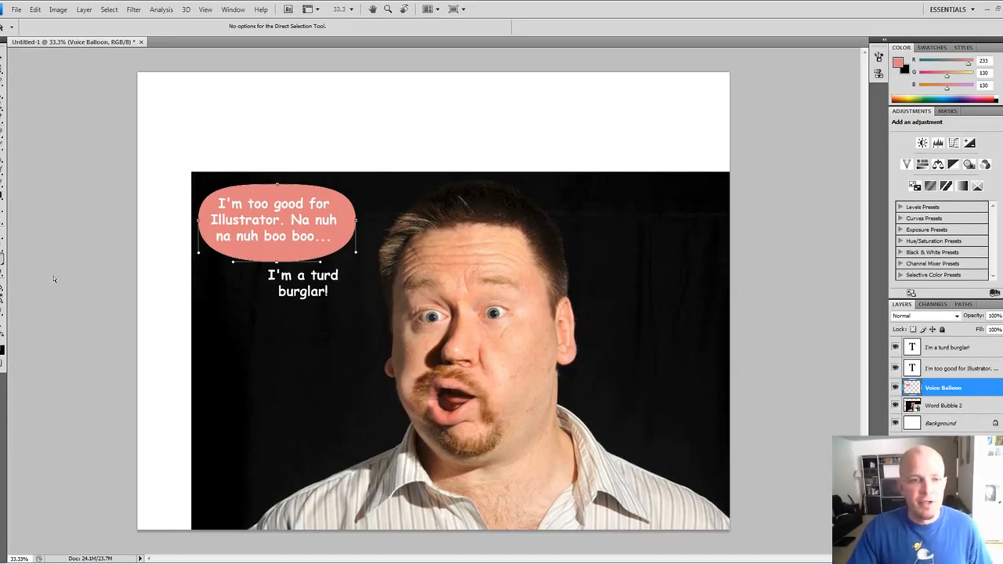
# - Use the Path Selection tool to move the whole balloon path down over the second caption
pyautogui.press('Escape')
pyautogui.click(2, 265)
pyautogui.click(43, 259)
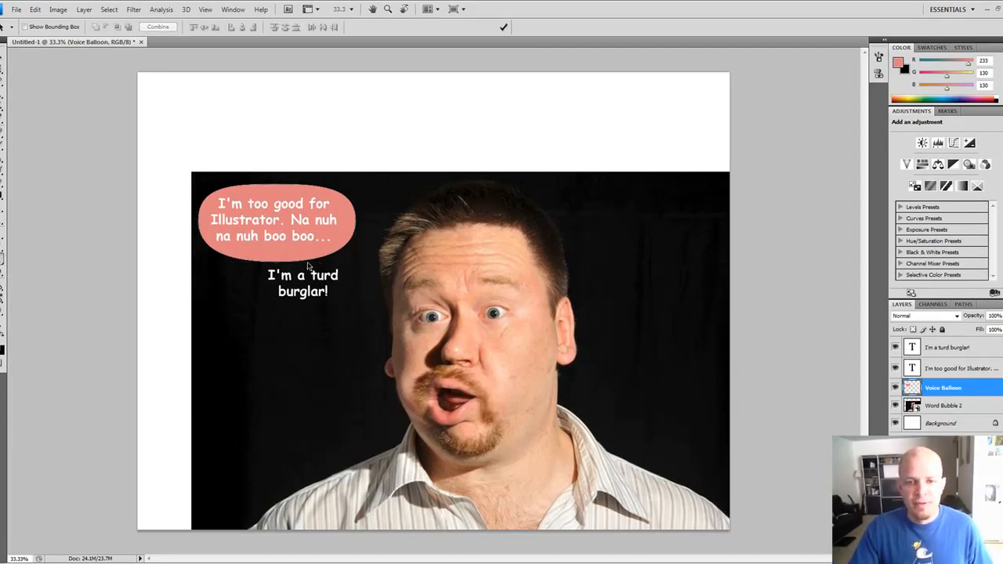
pyautogui.moveTo(311, 271); pyautogui.dragTo(331, 324)
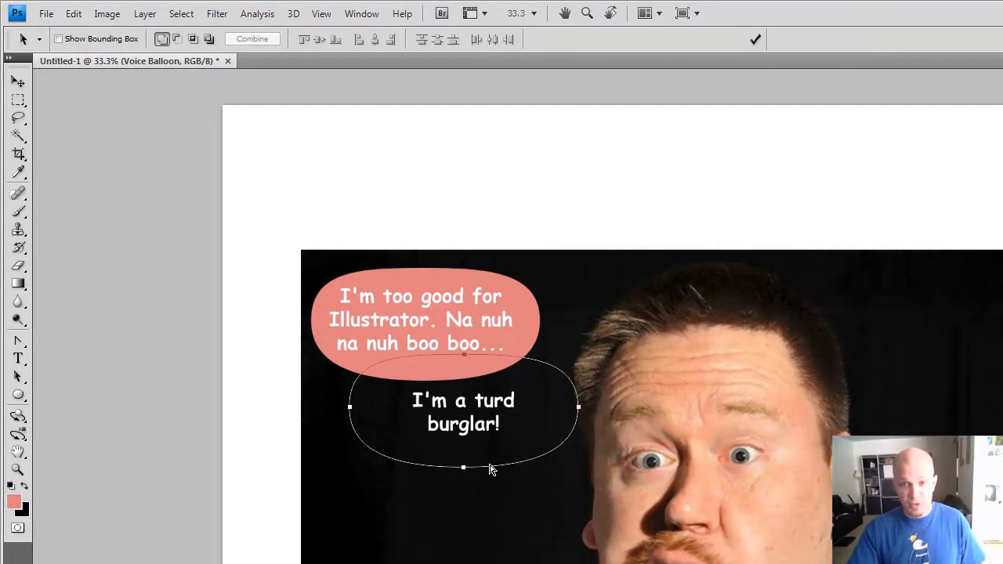
# - Scale the balloon path to 72.4% width and 76.6% height and center it over the second caption, applying the transformation
pyautogui.hotkey('ctrl', 't')
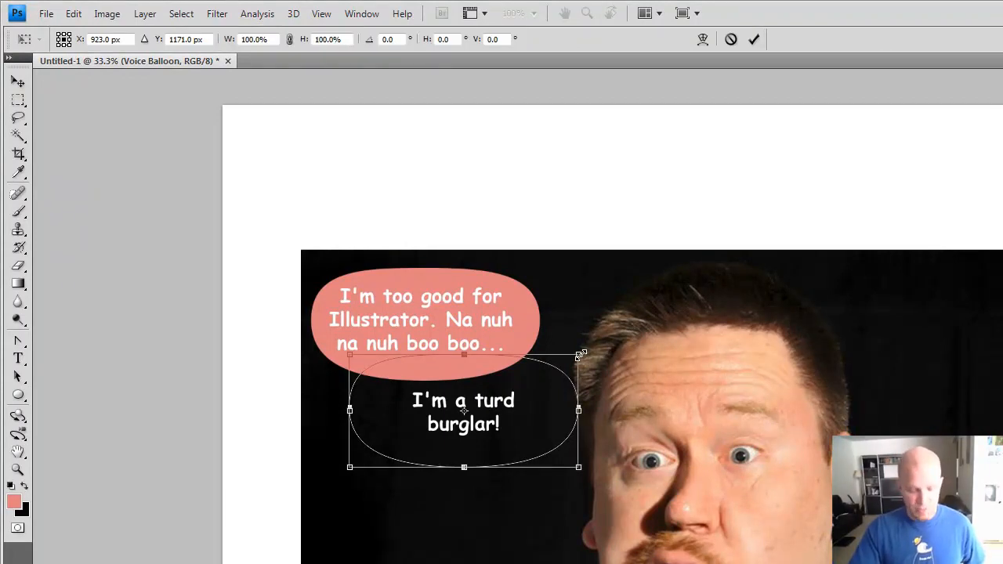
pyautogui.moveTo(581, 355); pyautogui.dragTo(519, 381)
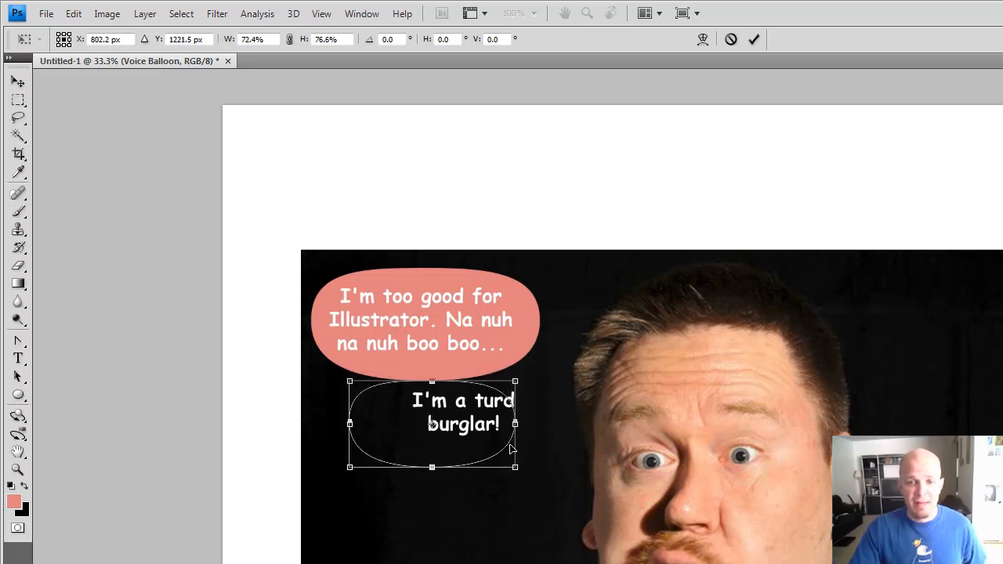
pyautogui.moveTo(507, 448); pyautogui.dragTo(537, 431)
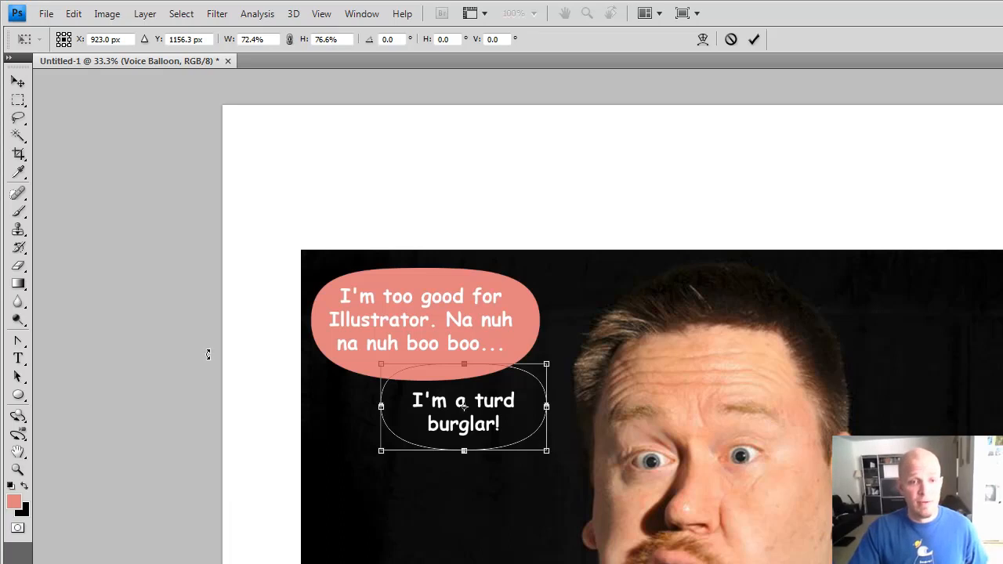
pyautogui.click(19, 378)
pyautogui.click(688, 315)
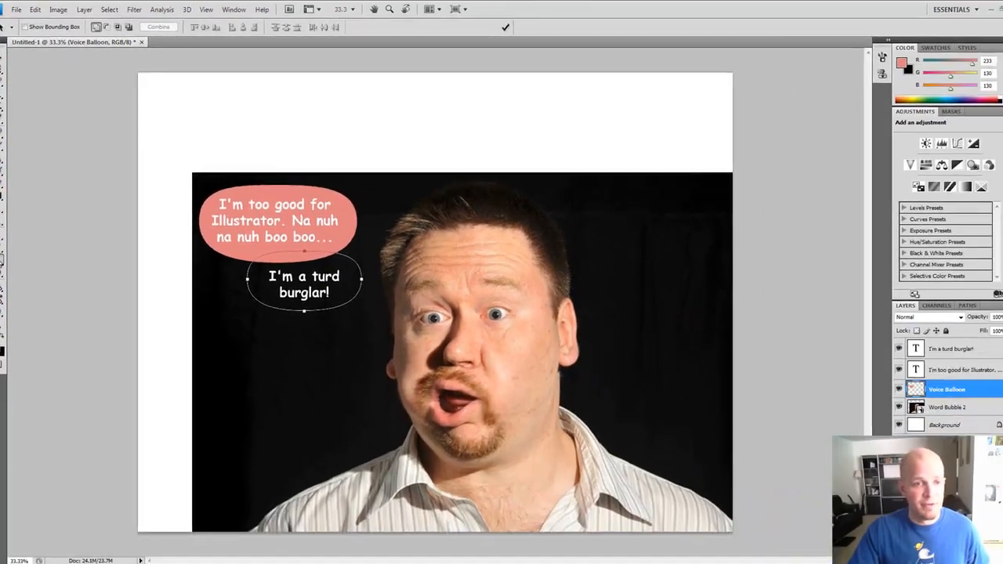
# - Fill the smaller balloon path with the foreground color in Normal mode at 100% opacity, then move the path onto the white area above the photo
pyautogui.click(19, 377)
pyautogui.click(18, 267)
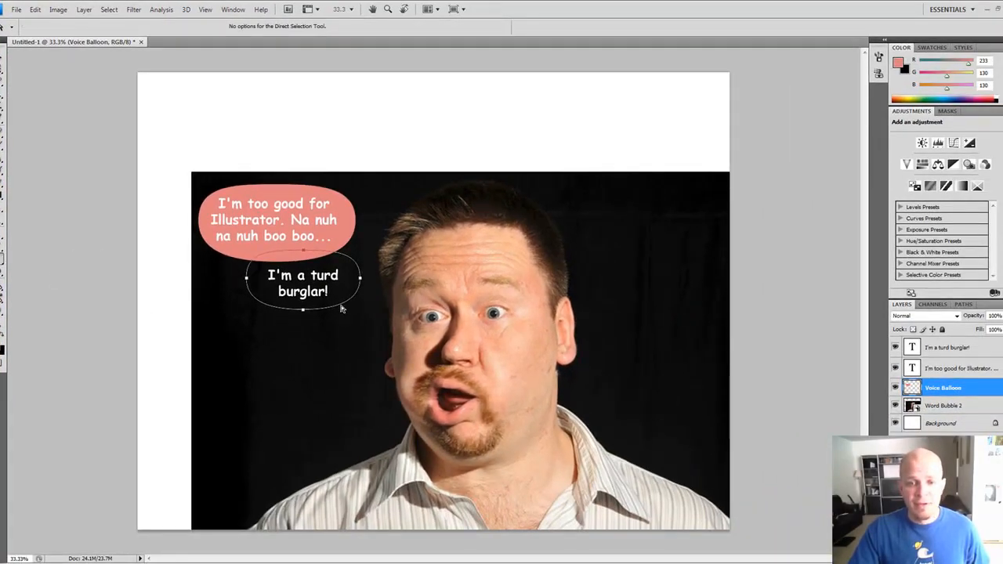
pyautogui.rightClick(341, 308)
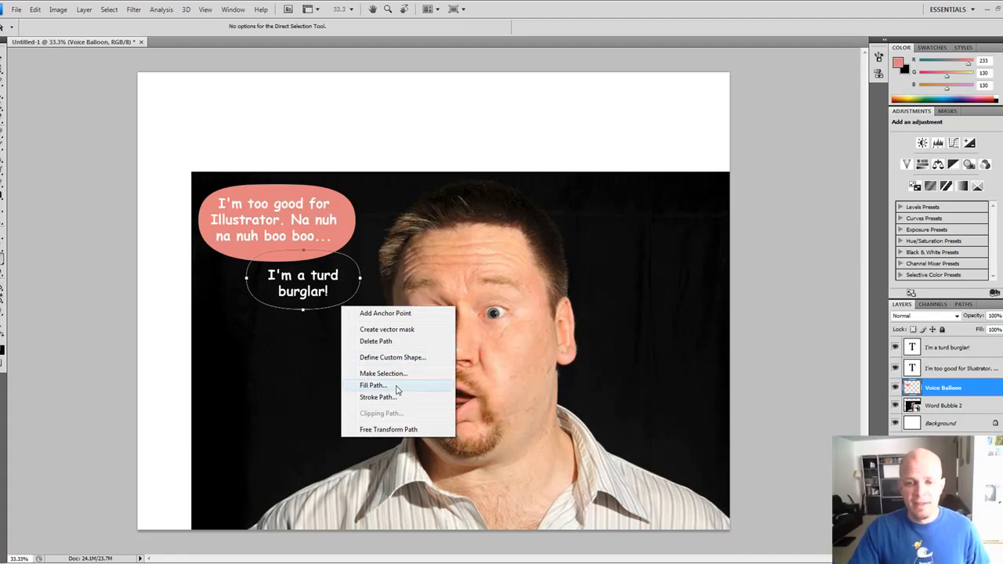
pyautogui.click(373, 386)
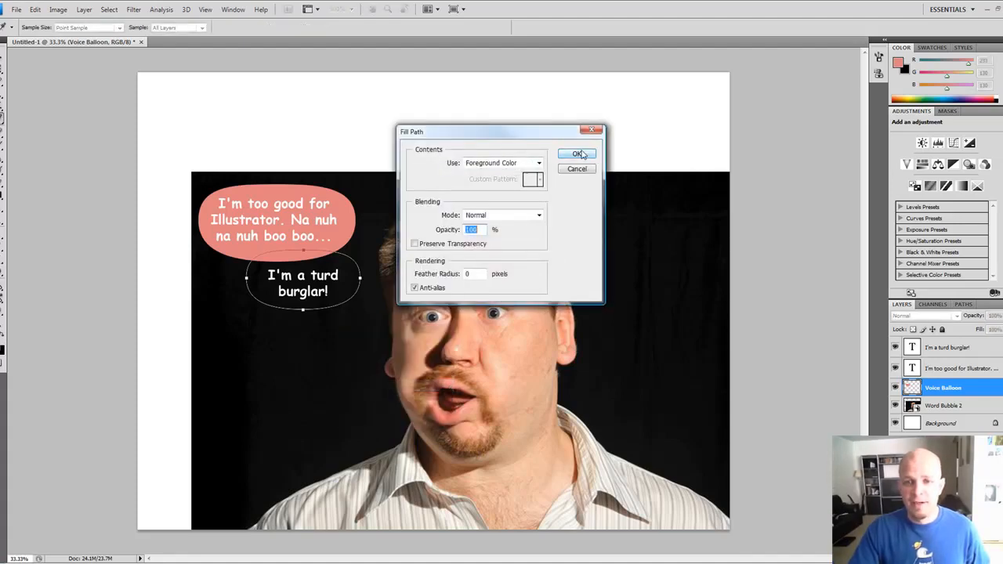
pyautogui.click(581, 155)
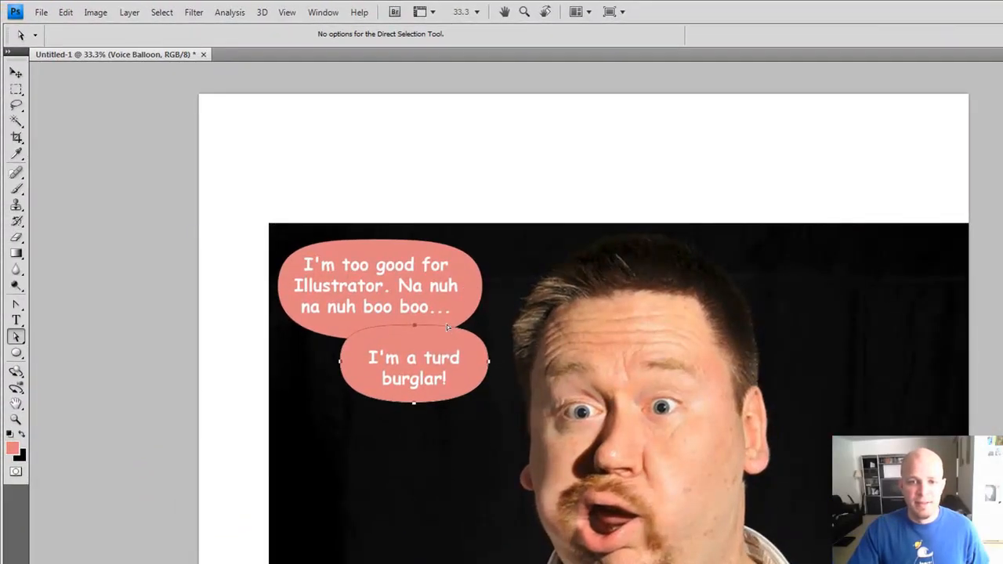
pyautogui.moveTo(447, 324); pyautogui.dragTo(636, 129)
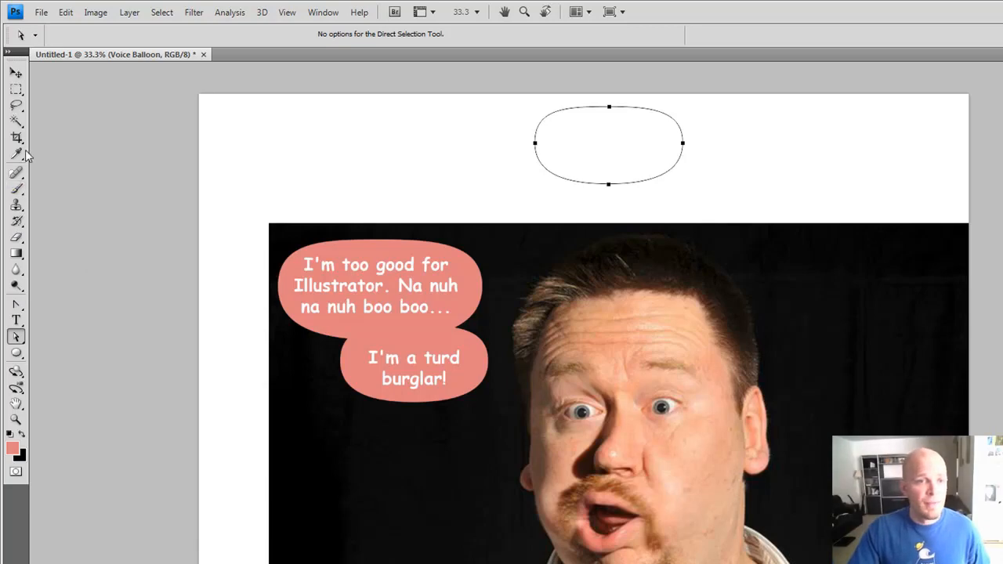
# - Use the Pen tool to draw a closed, narrow triangular tail path from the second balloon's lower edge toward the man's mouth
pyautogui.click(16, 304)
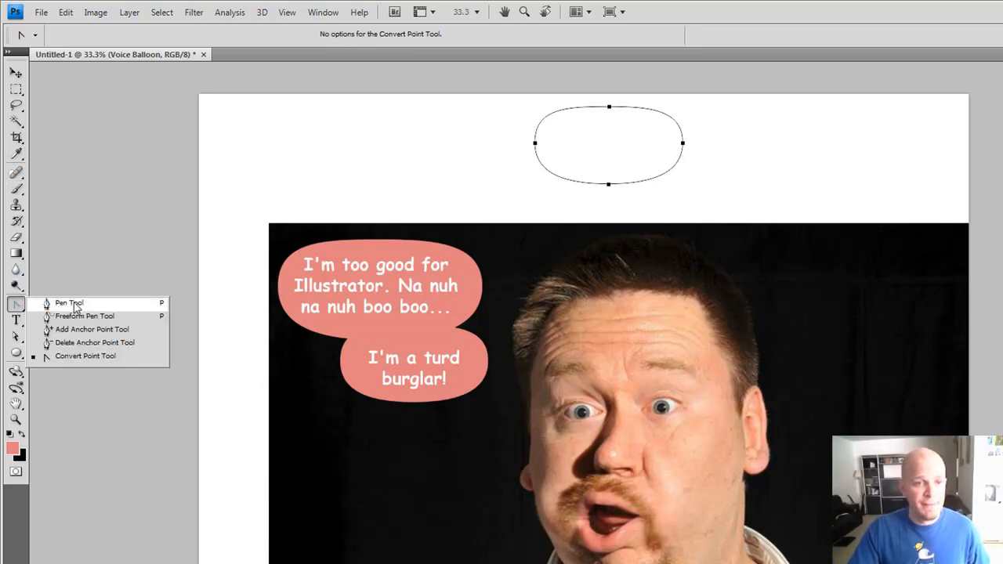
pyautogui.click(69, 303)
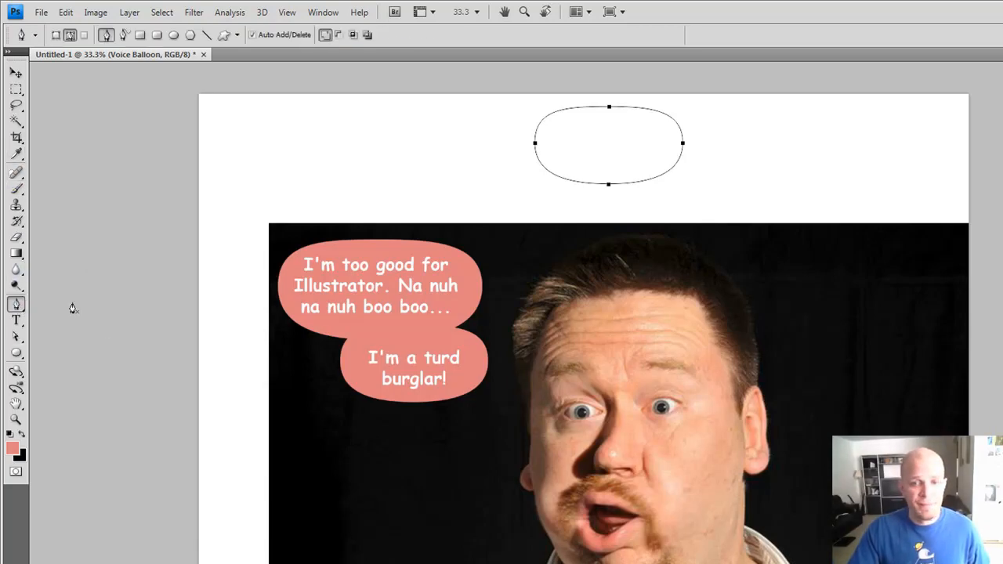
pyautogui.click(492, 469)
pyautogui.click(444, 392)
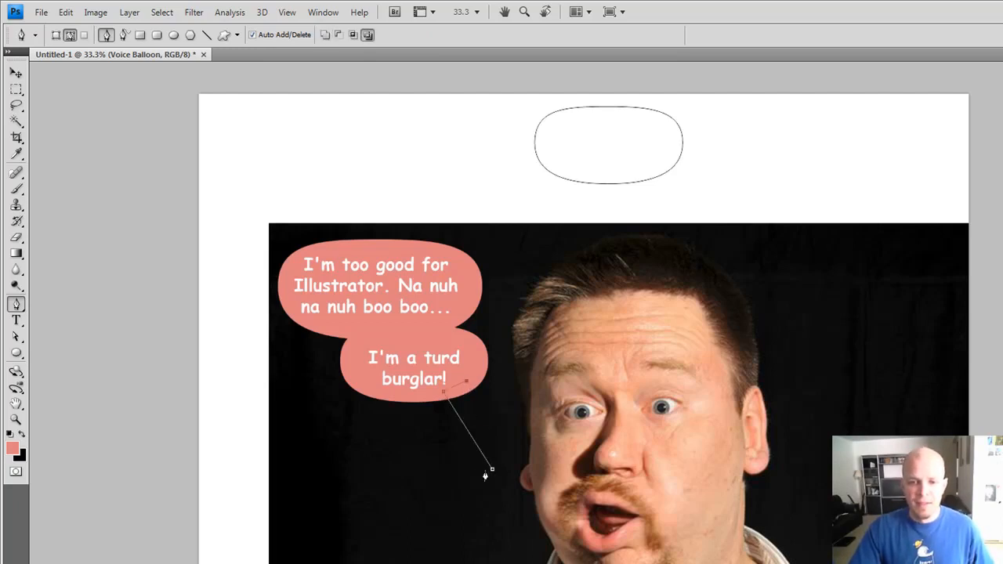
pyautogui.click(493, 470)
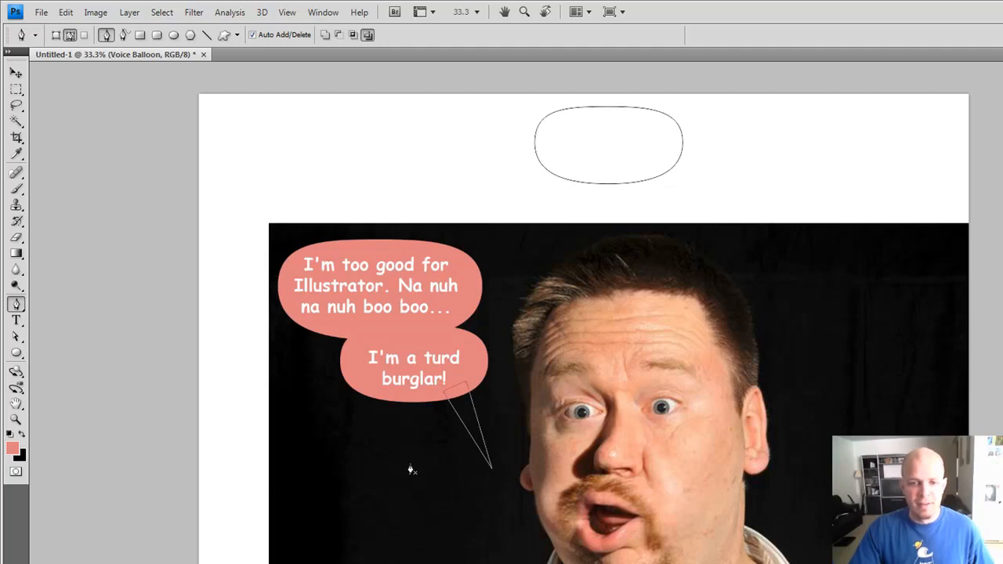
# - Use the Convert Point tool on the tail's tip and adjust both direction handles so its long sides curve into a pointed horn shape
pyautogui.click(16, 304)
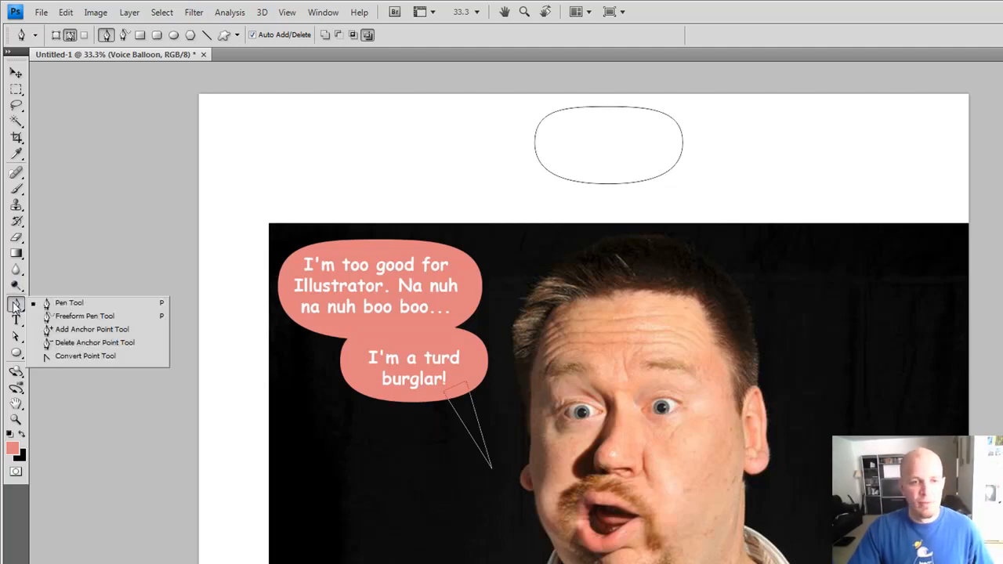
pyautogui.click(86, 357)
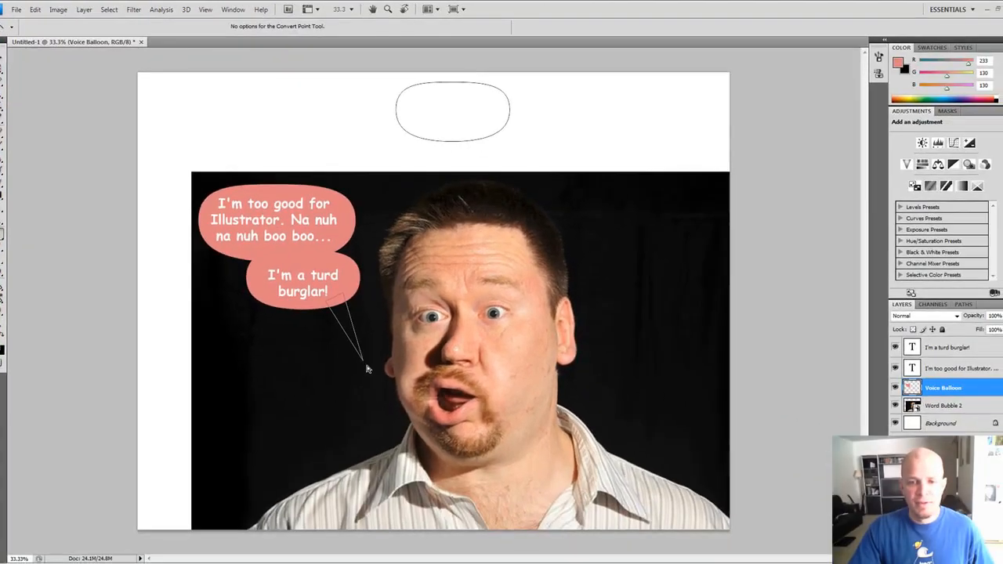
pyautogui.click(363, 363)
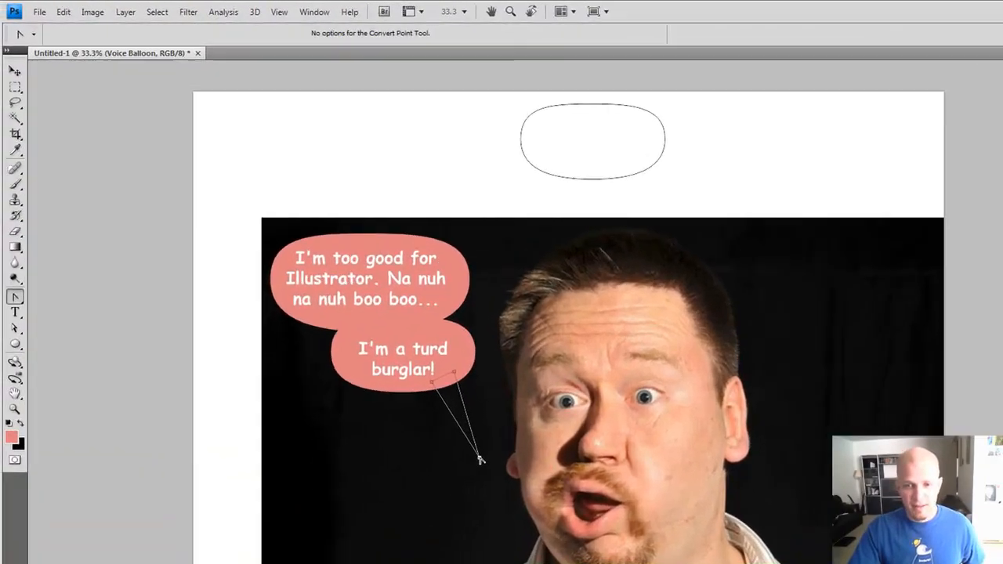
pyautogui.moveTo(363, 363); pyautogui.dragTo(352, 365)
pyautogui.moveTo(466, 464); pyautogui.dragTo(457, 469)
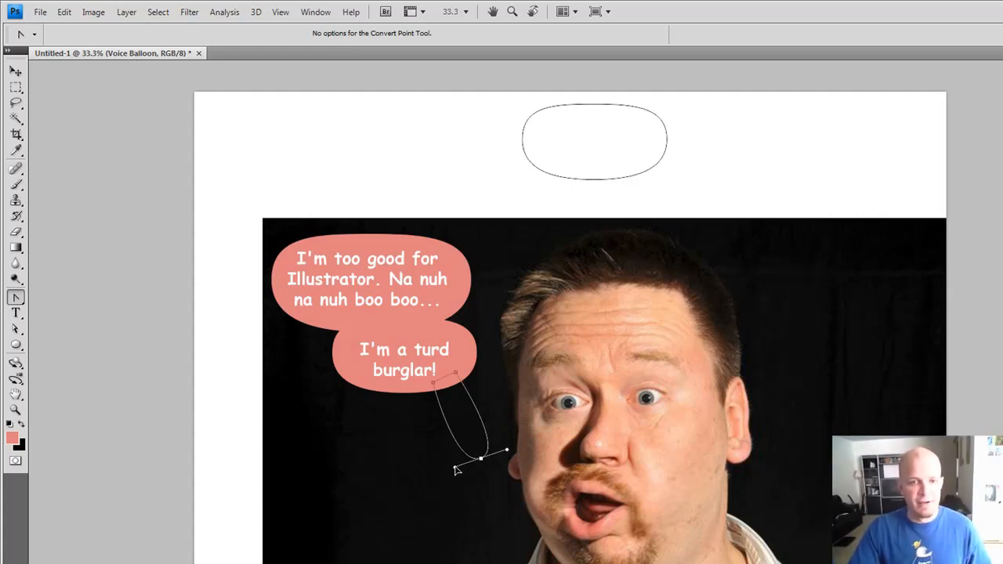
pyautogui.moveTo(457, 469)
pyautogui.mouseDown()
pyautogui.moveTo(535, 449)
pyautogui.moveTo(534, 426)
pyautogui.moveTo(539, 439)
pyautogui.moveTo(466, 478)
pyautogui.moveTo(452, 473)
pyautogui.mouseUp()
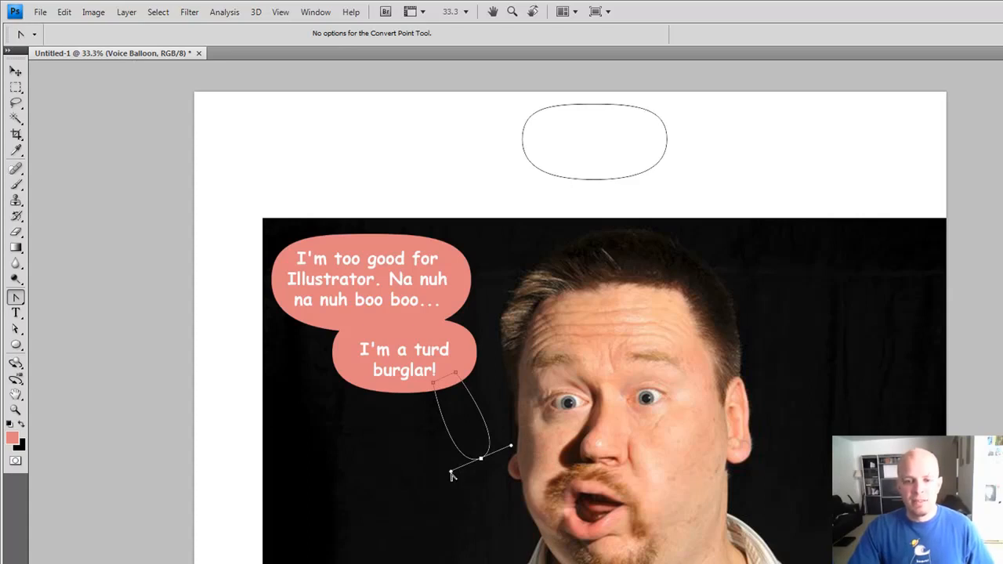
pyautogui.moveTo(452, 475); pyautogui.dragTo(431, 427)
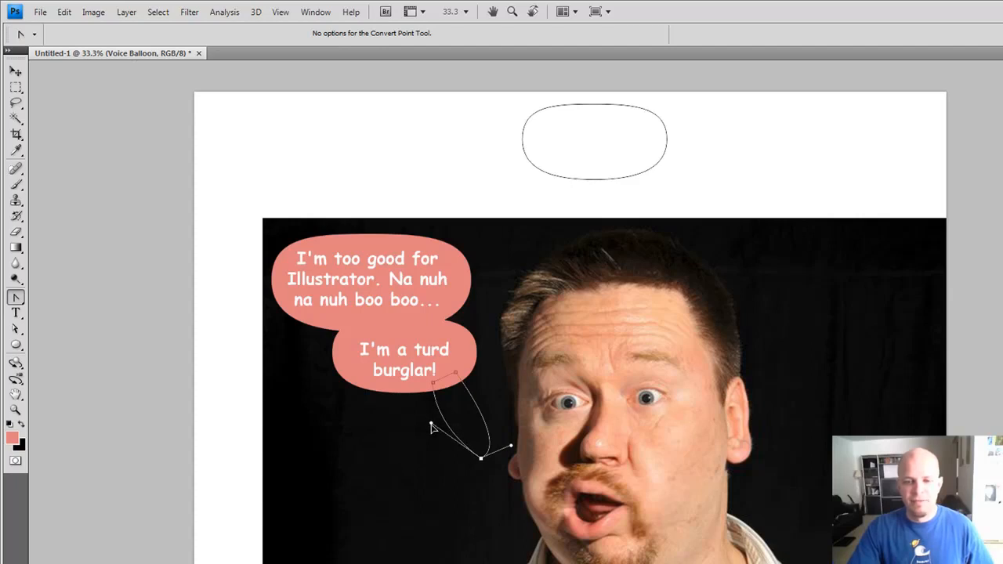
pyautogui.moveTo(512, 448); pyautogui.dragTo(453, 410)
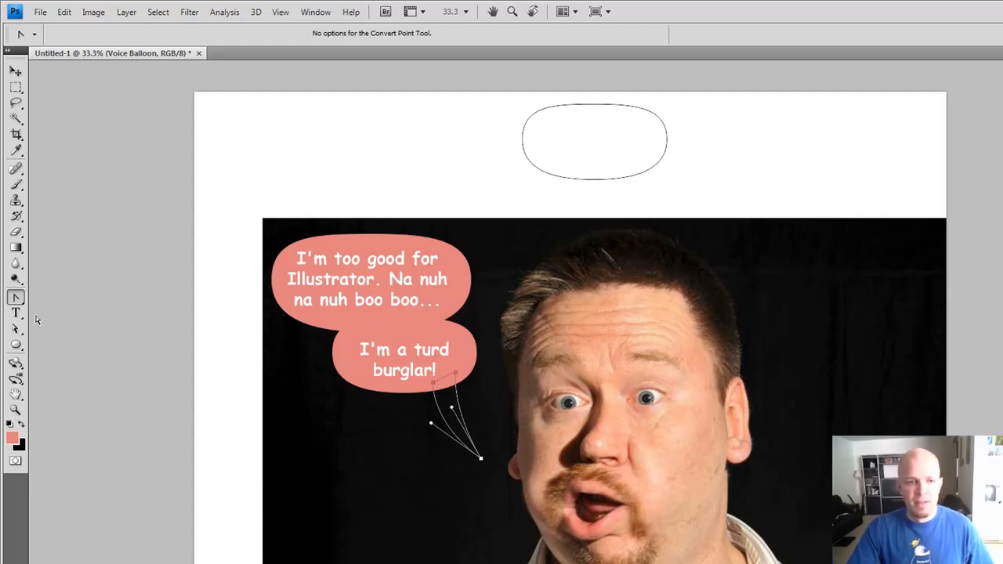
# - Fill the tail subpath with the foreground color and move its path onto the white area beside the balloon path
pyautogui.click(15, 329)
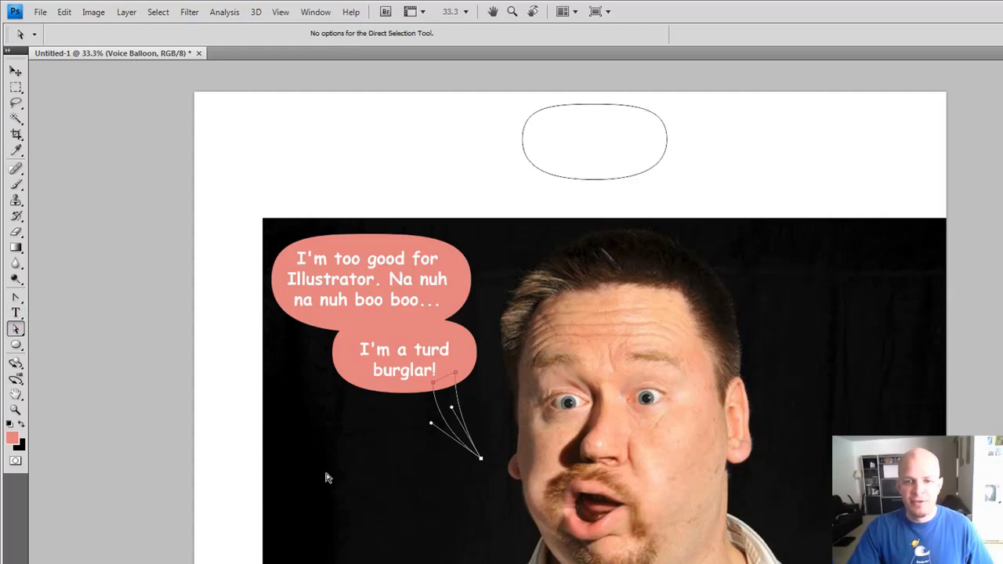
pyautogui.rightClick(462, 416)
pyautogui.click(475, 510)
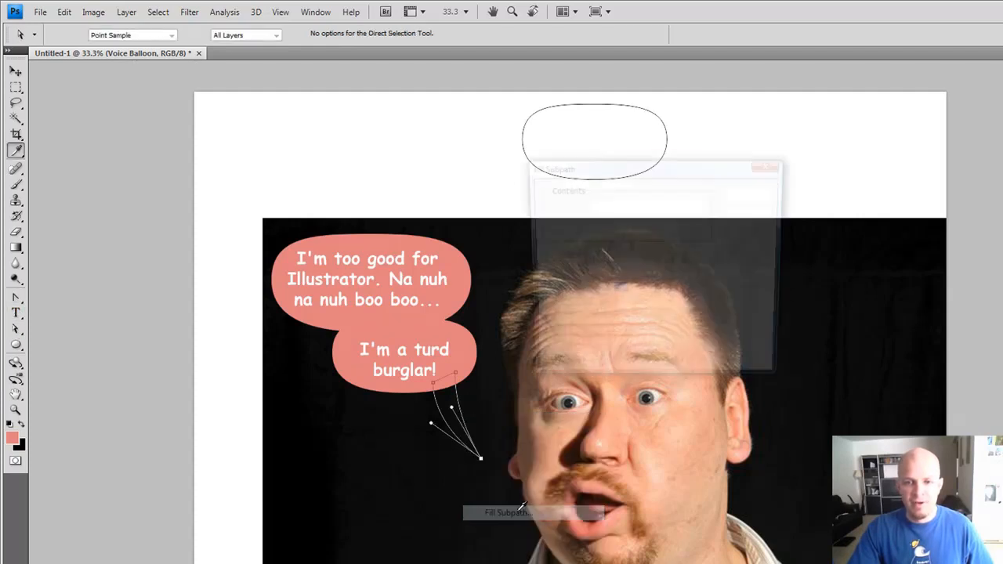
pyautogui.click(751, 195)
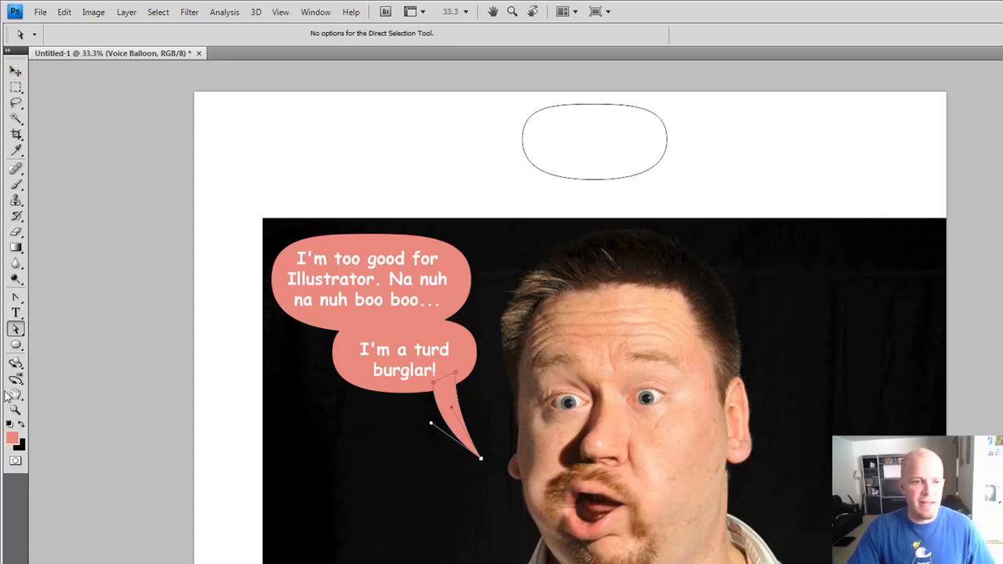
pyautogui.click(19, 334)
pyautogui.click(18, 330)
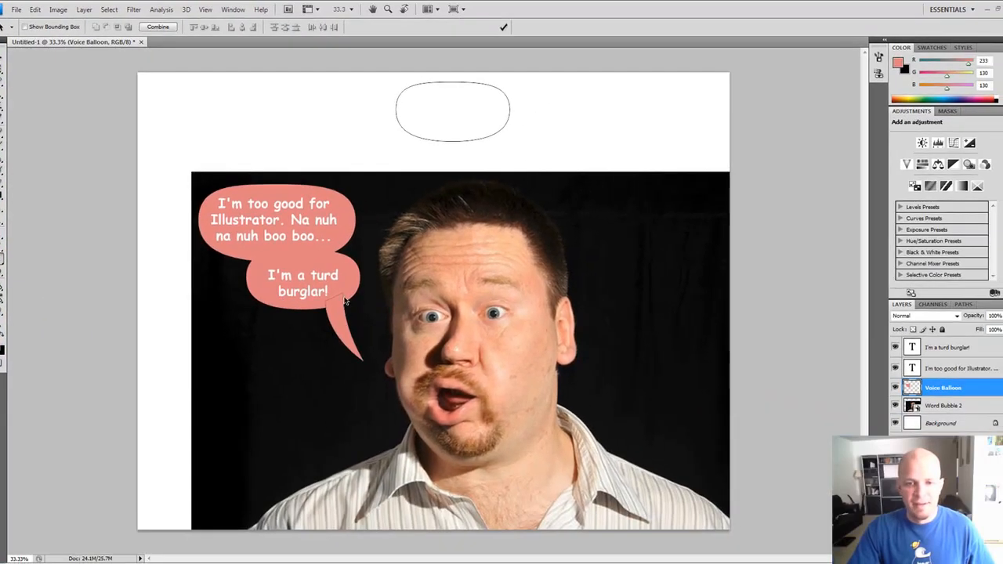
pyautogui.moveTo(342, 300); pyautogui.dragTo(355, 85)
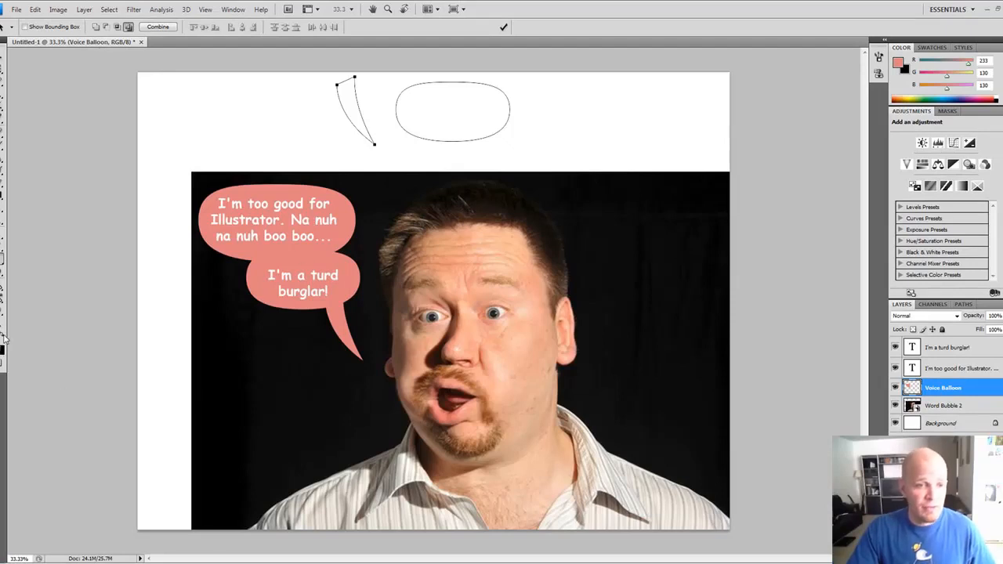
# - Set the text color of both caption layers to black (000000)
pyautogui.doubleClick(914, 351)
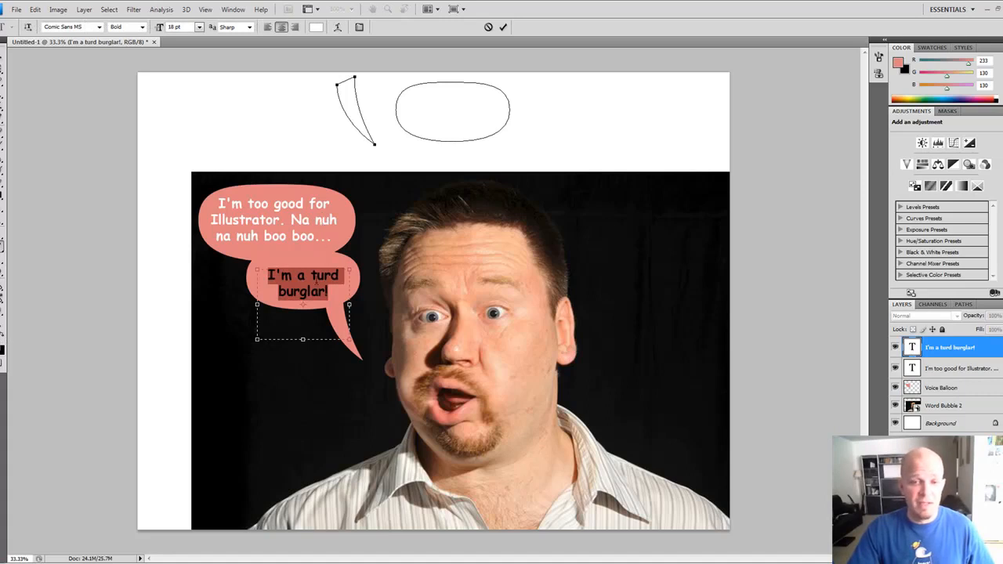
pyautogui.click(3, 336)
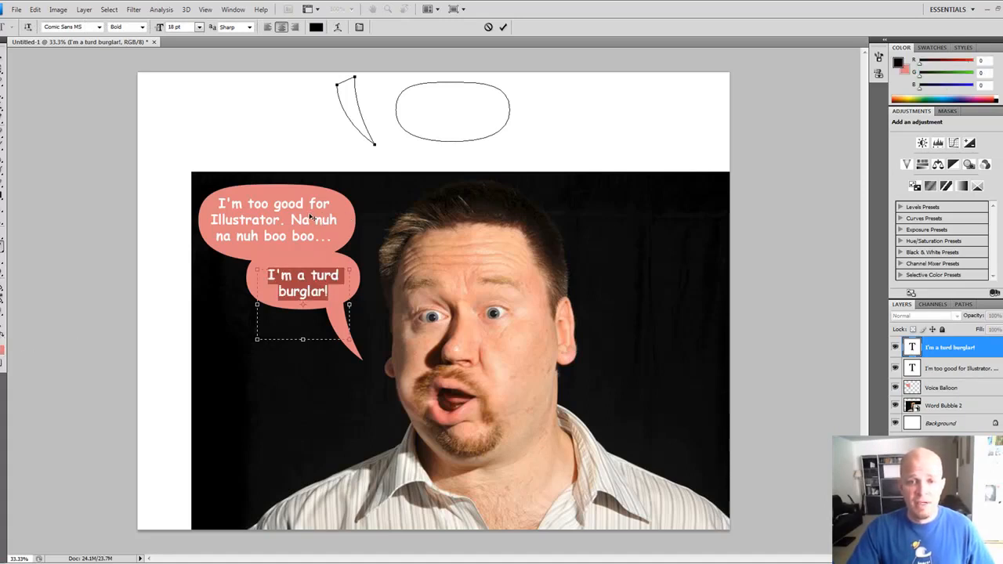
pyautogui.doubleClick(913, 371)
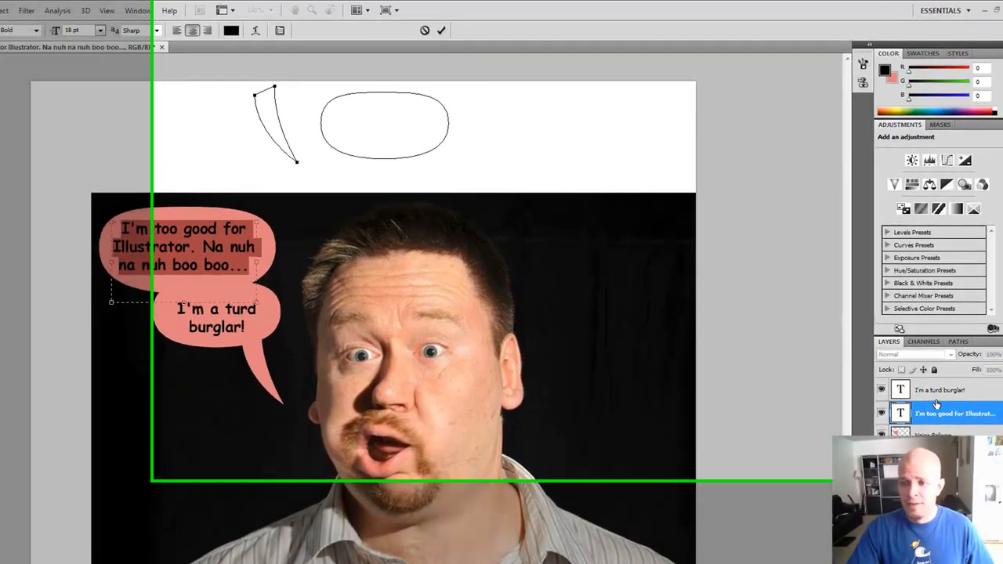
pyautogui.click(947, 366)
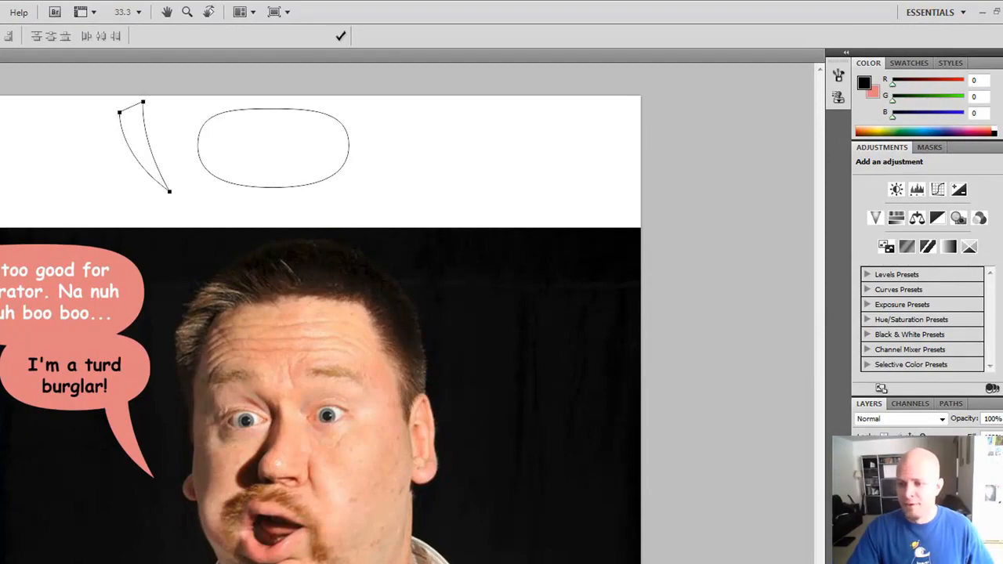
pyautogui.doubleClick(883, 489)
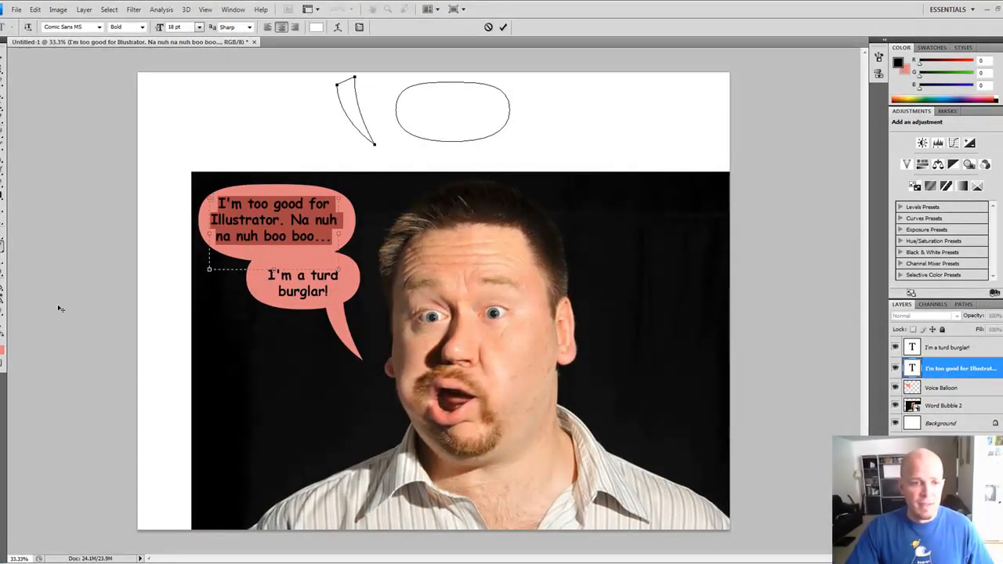
pyautogui.click(899, 62)
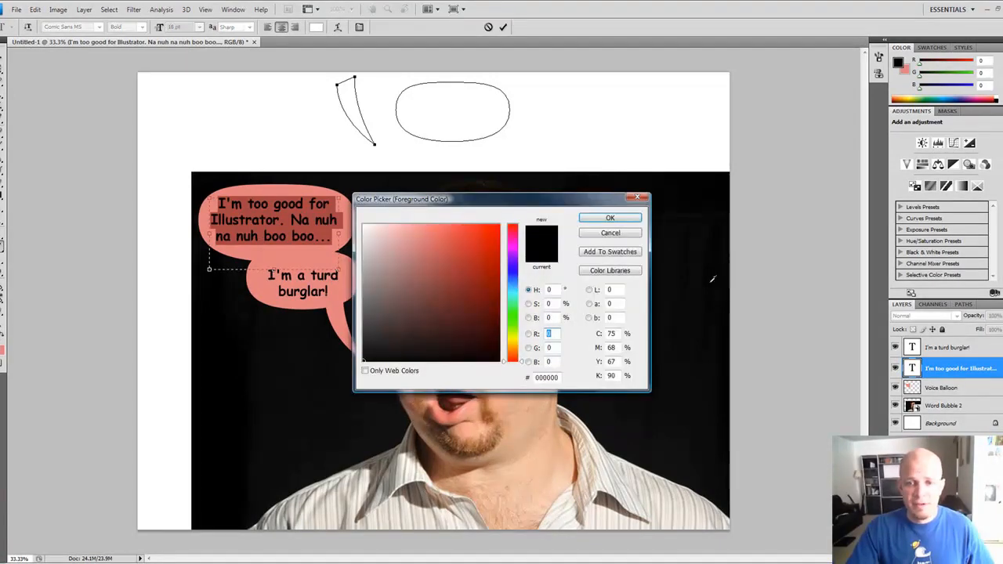
pyautogui.click(609, 217)
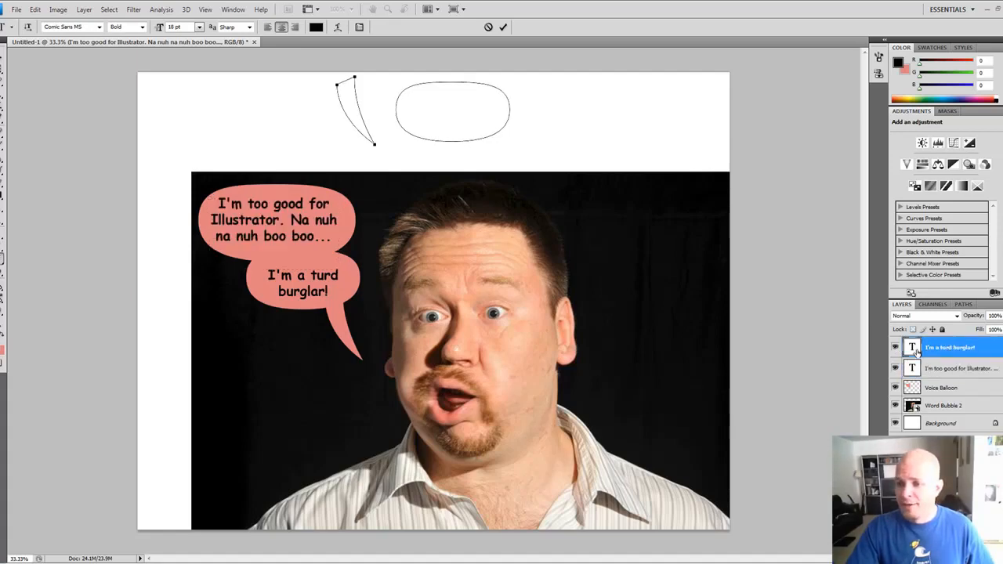
pyautogui.click(922, 350)
pyautogui.press('a')
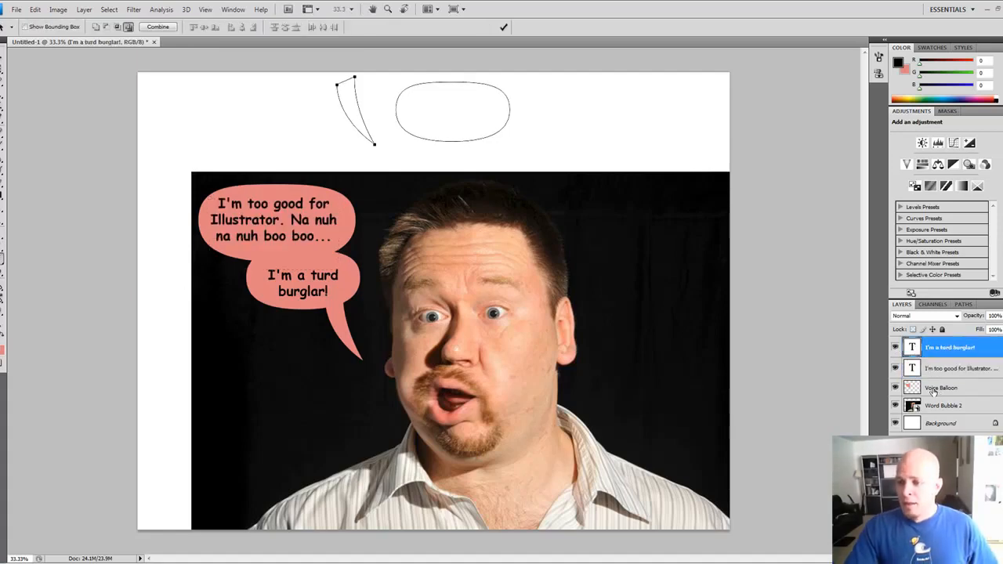
# - Select the combined balloon and tail shape on the Voice Balloon layer with the Magic Wand tool
pyautogui.click(931, 392)
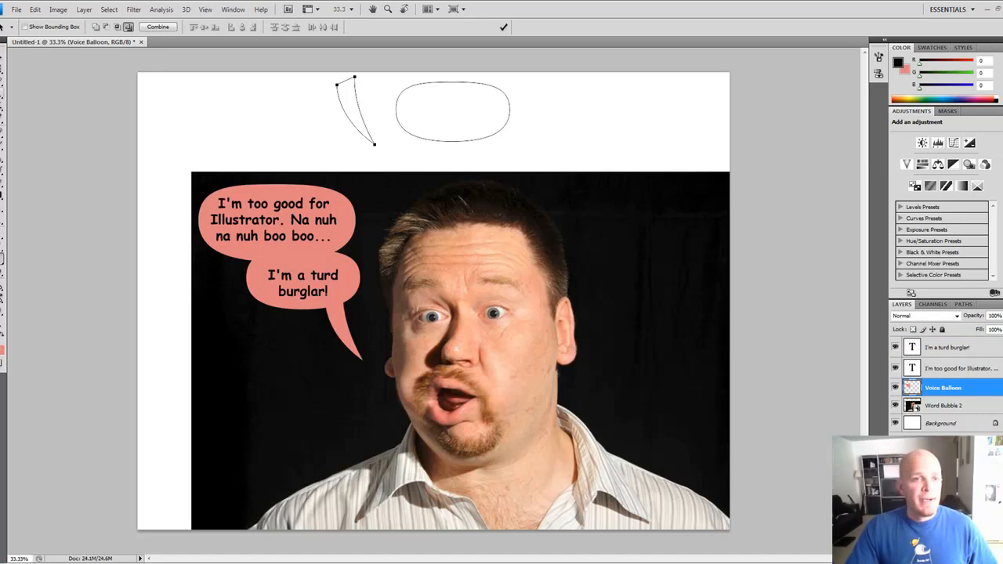
pyautogui.press('w')
pyautogui.click(301, 256)
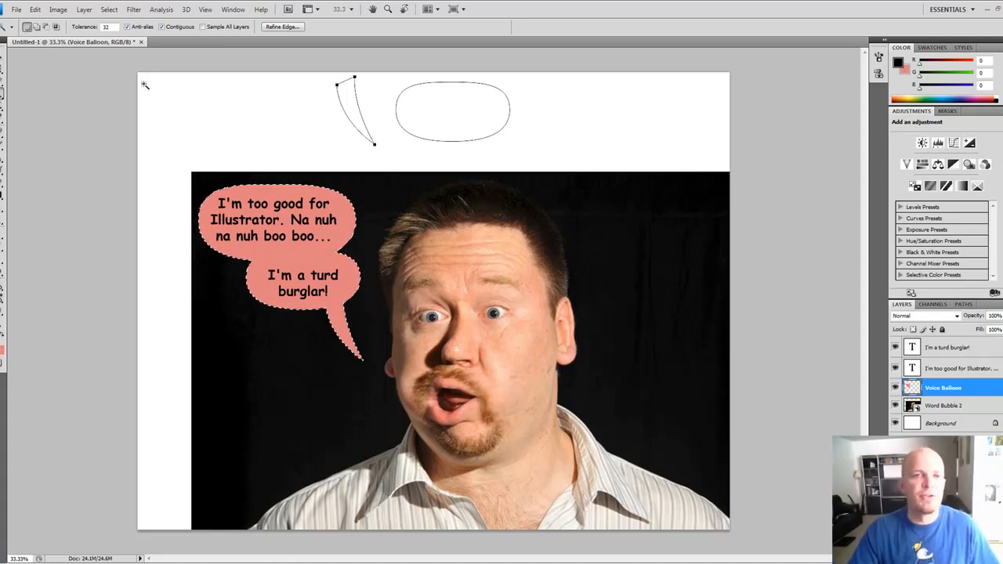
# - Contract the selection around the combined balloons and tail by 2 pixels
pyautogui.click(109, 9)
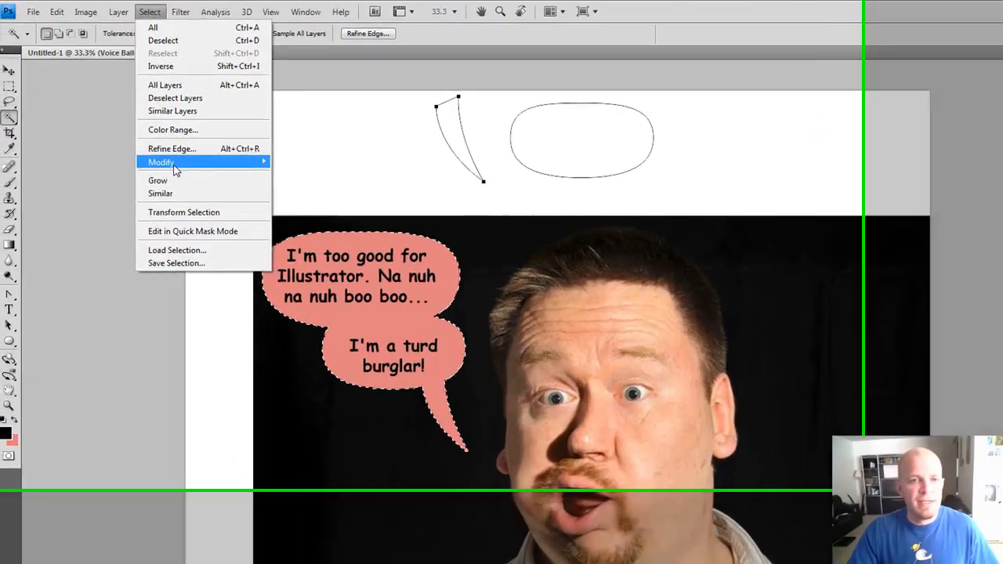
pyautogui.moveTo(180, 130)
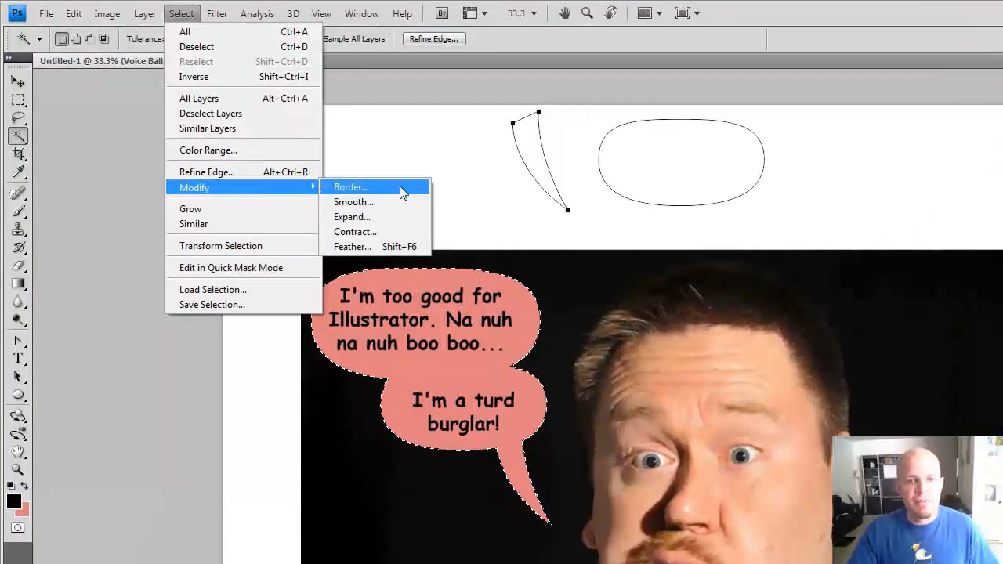
pyautogui.click(355, 231)
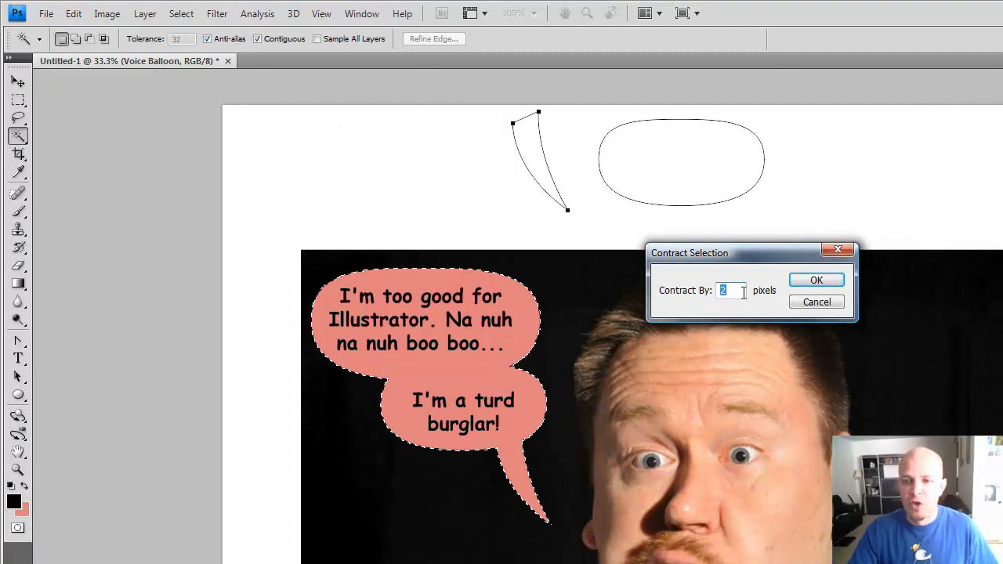
pyautogui.click(814, 288)
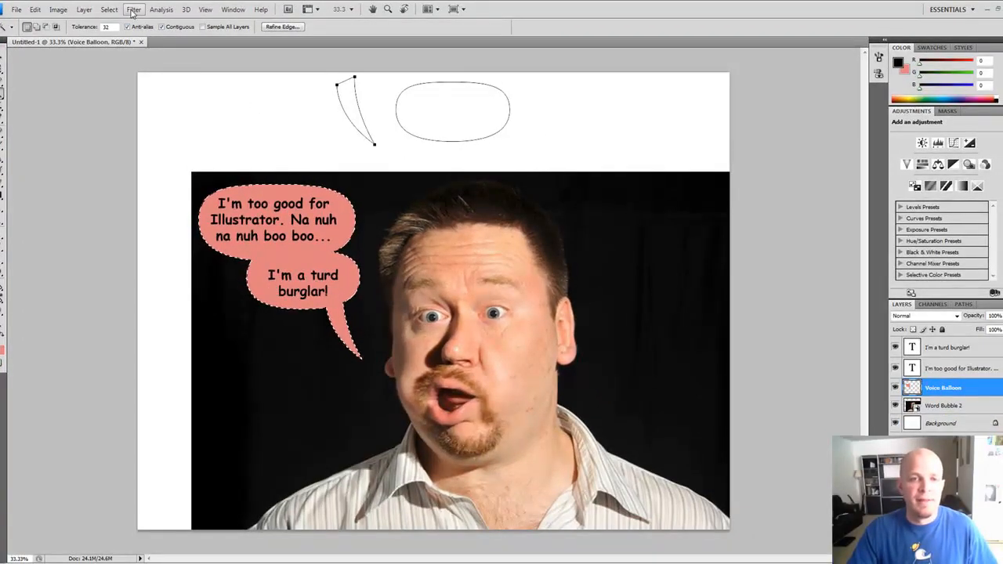
# - Contract the balloon and tail selection by another 10 pixels
pyautogui.click(114, 12)
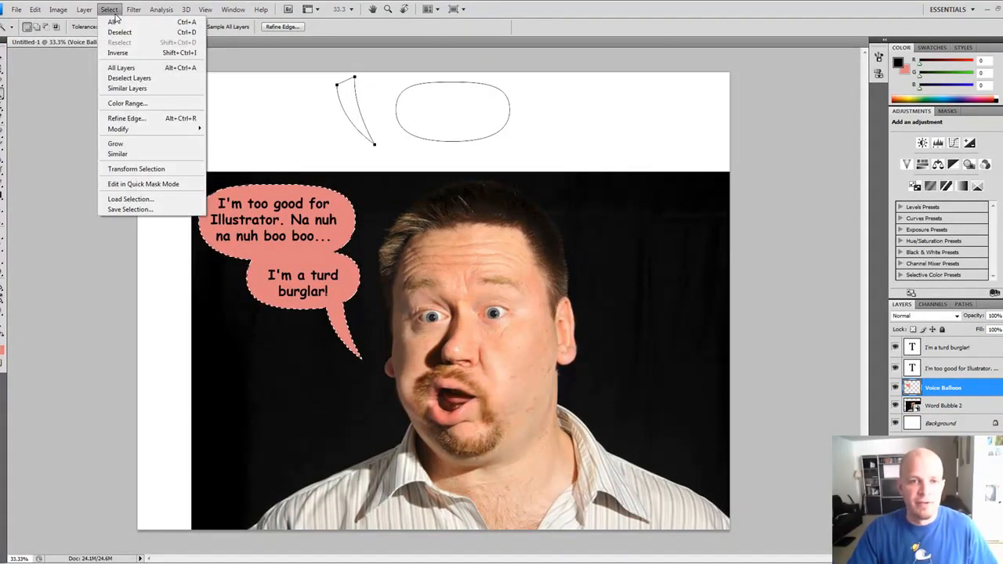
pyautogui.moveTo(125, 128)
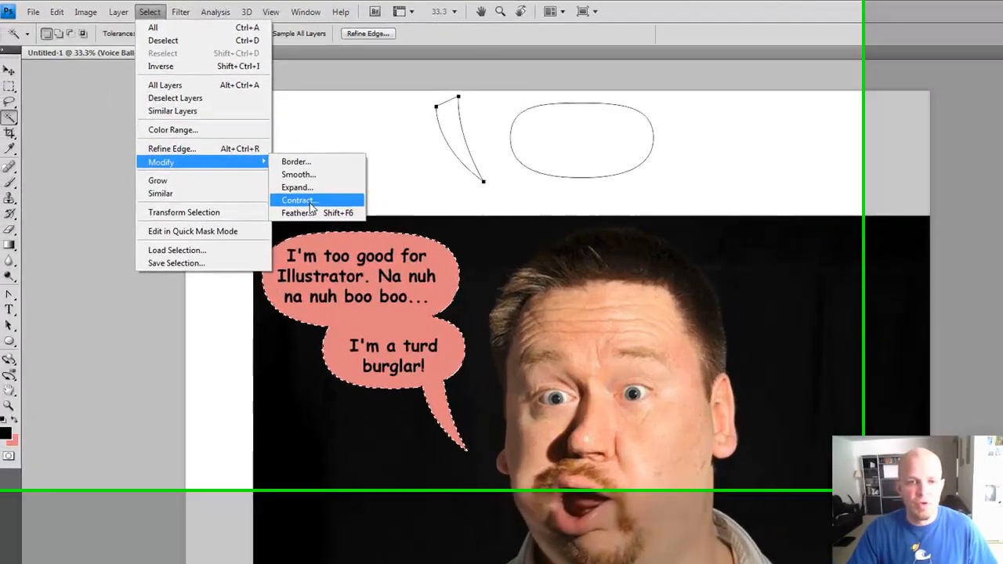
pyautogui.click(311, 204)
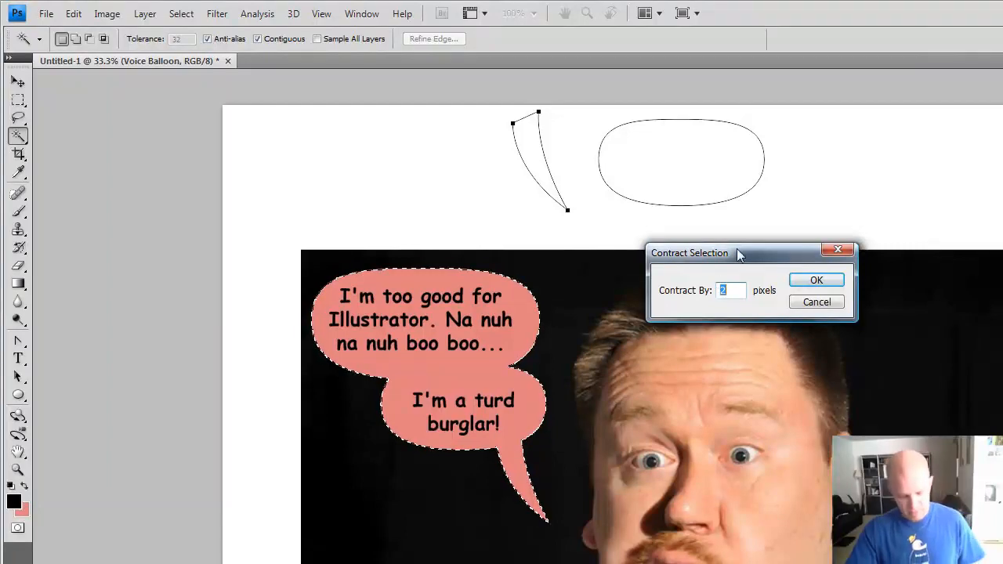
pyautogui.write('10')
pyautogui.click(817, 280)
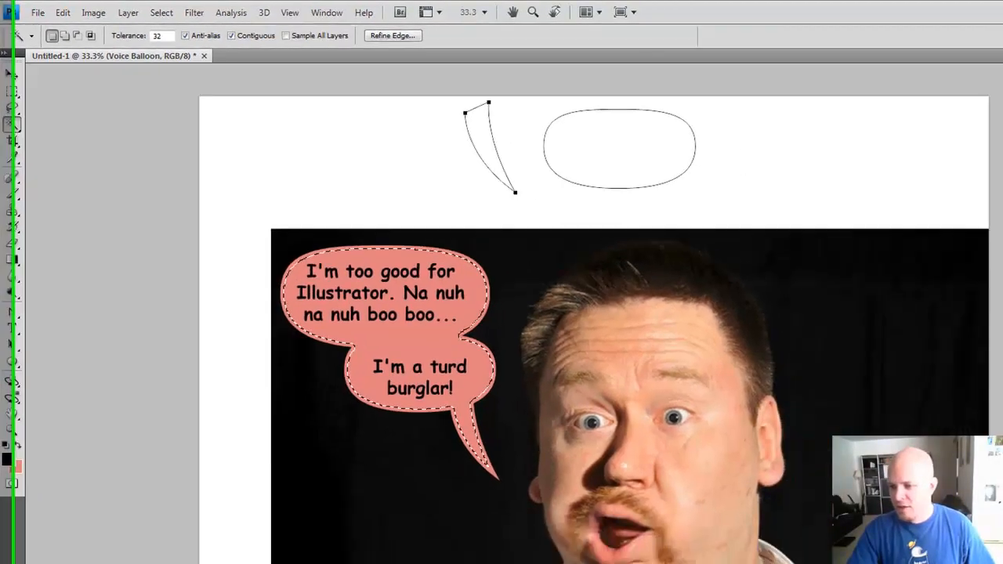
# - Add a new layer above Voice Balloon and reset the colors to the default black foreground and white background
pyautogui.hotkey('ctrl', 'shift', 'alt', 'n')
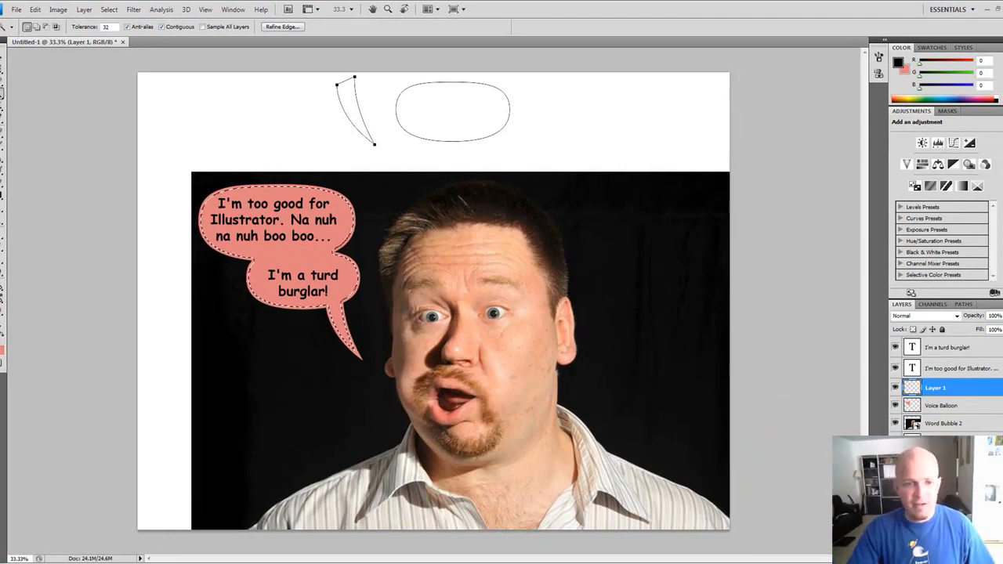
pyautogui.press('d')
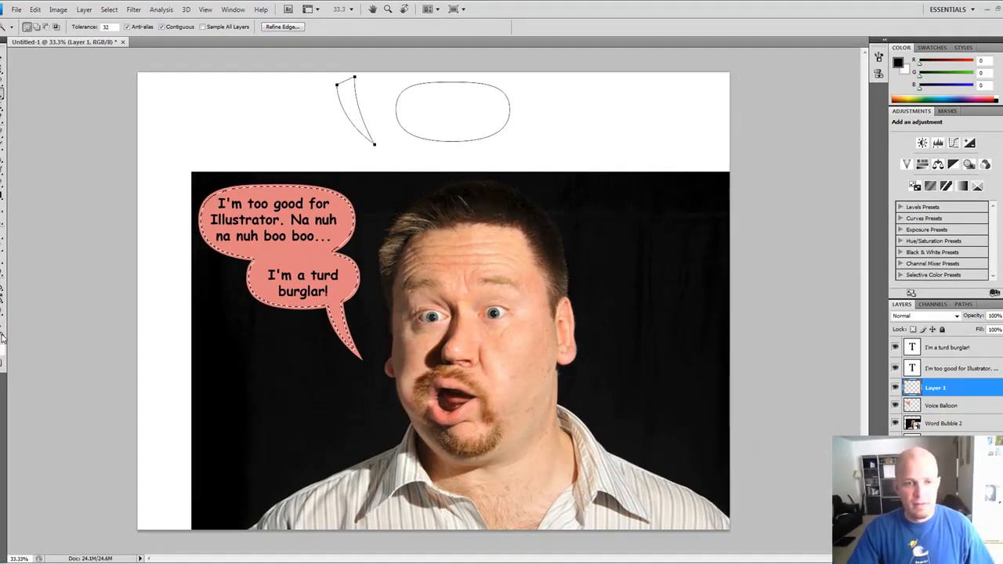
pyautogui.click(1, 336)
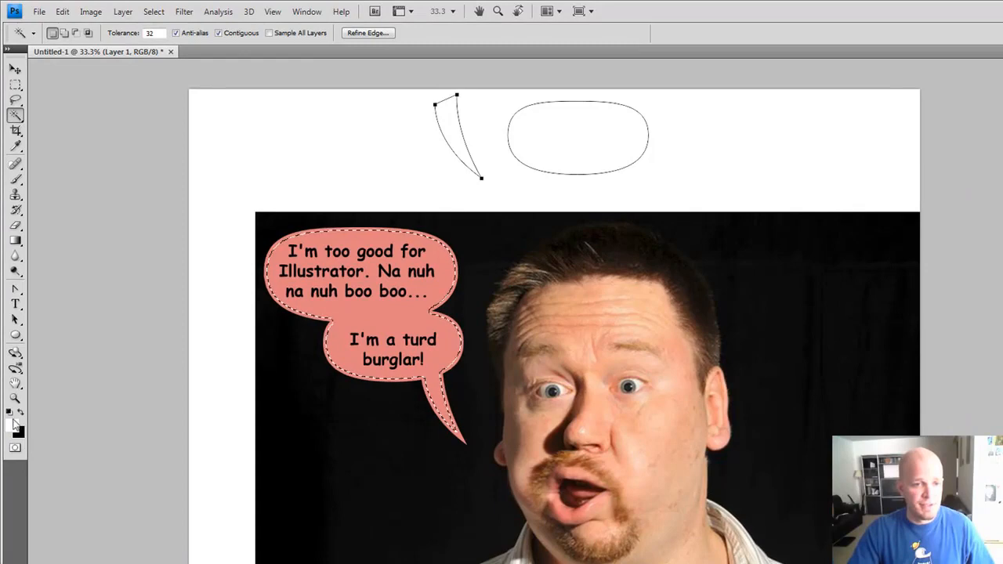
pyautogui.click(20, 416)
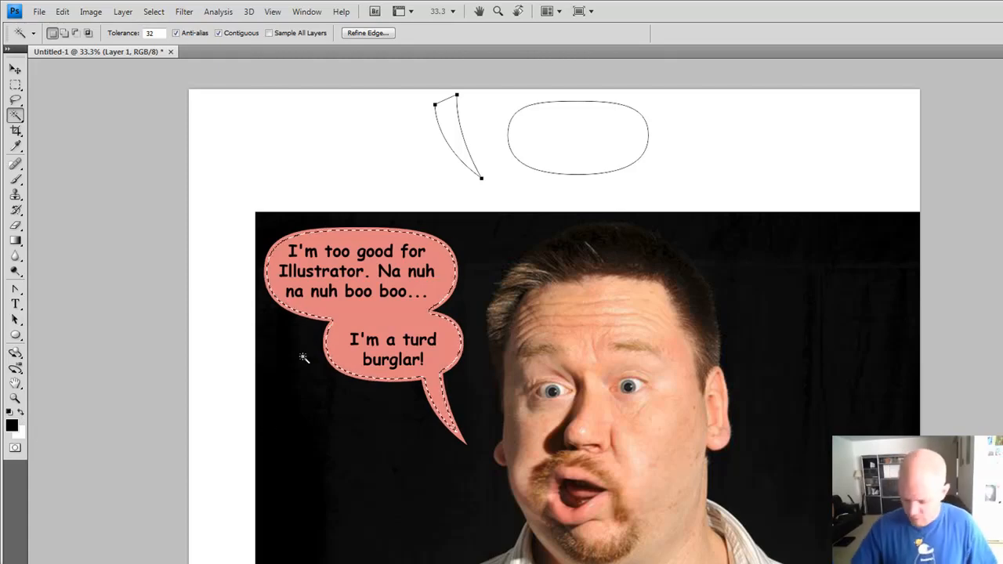
# - Delete the tail's path and fill the contracted selection on Layer 1 with the white background color, clearing the selection
pyautogui.press('Delete')
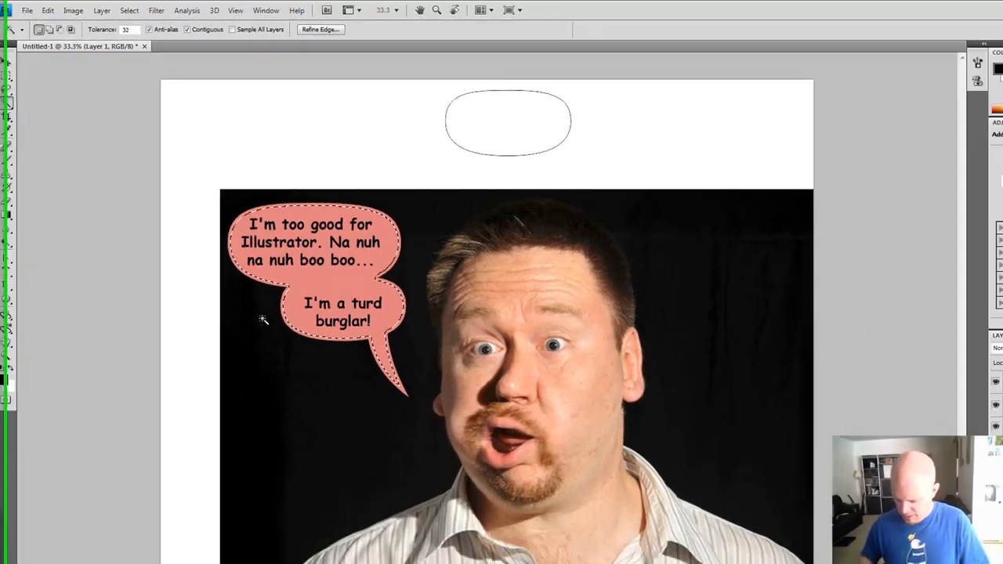
pyautogui.hotkey('ctrl', 'BackSpace')
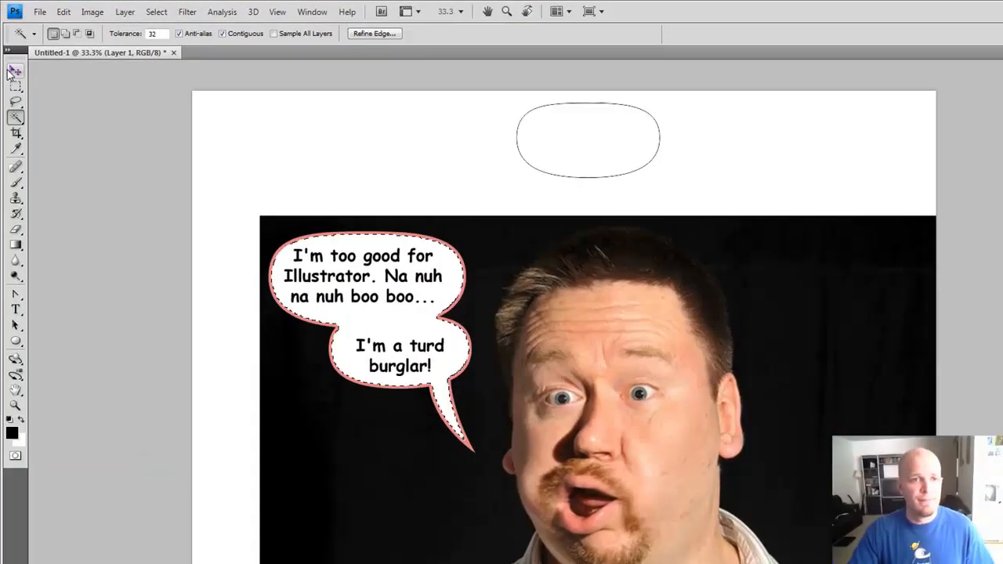
pyautogui.click(14, 72)
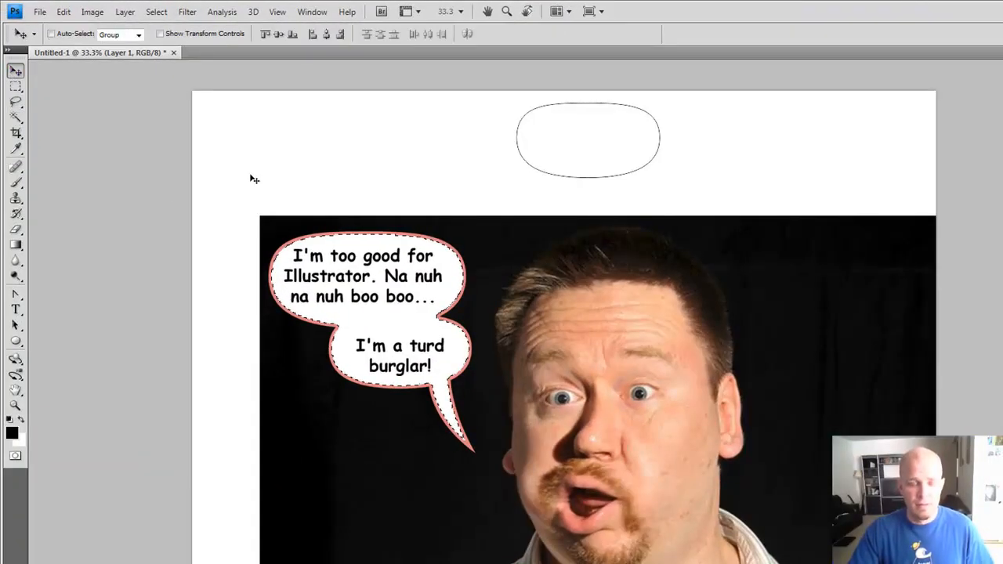
pyautogui.hotkey('ctrl', 'd')
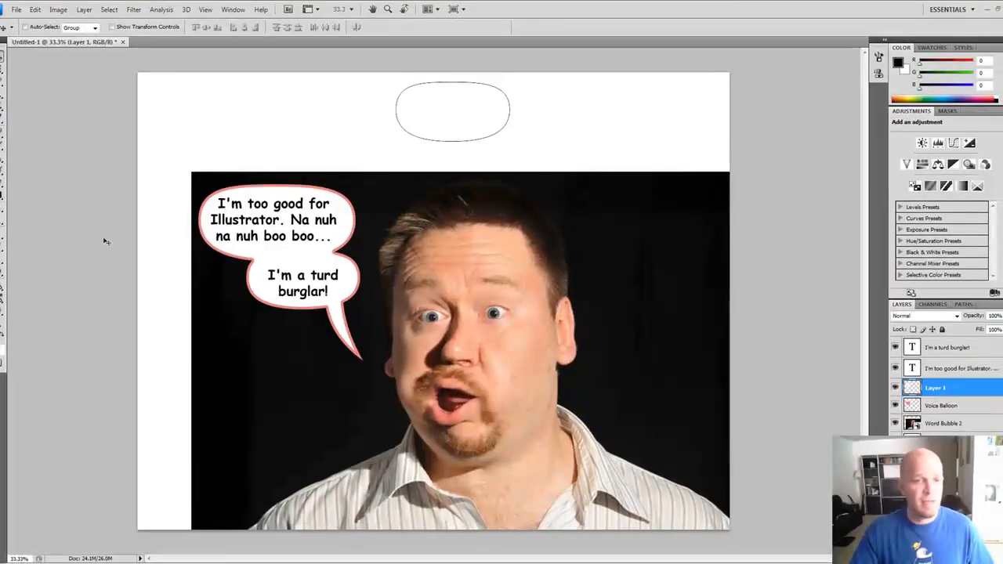
# - Delete the remaining balloon path above the photo using the Path Selection tool
pyautogui.click(2, 260)
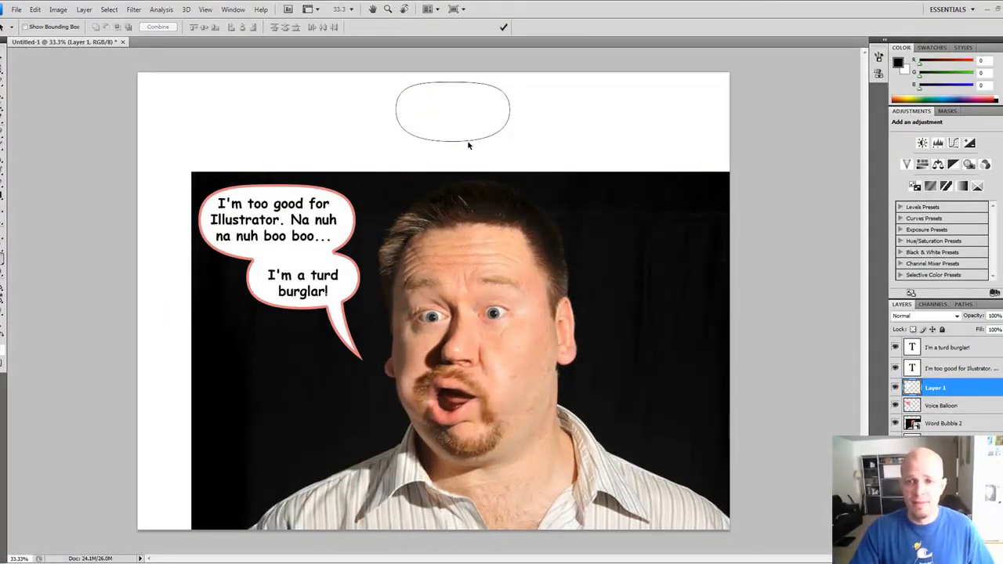
pyautogui.click(470, 143)
pyautogui.press('Delete')
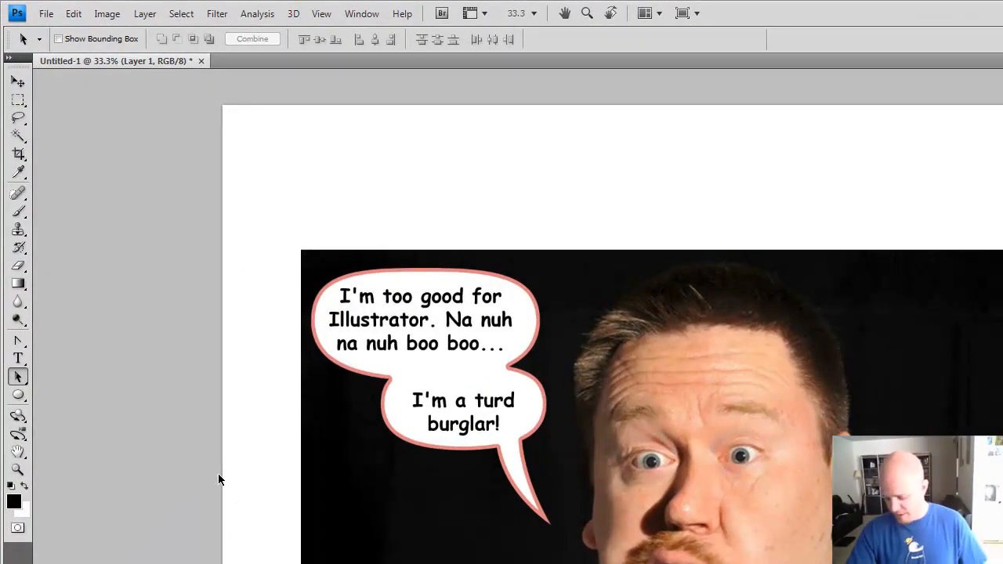
# - Erase bits of Layer 1's white fill at the inner corners where balloons and tail meet, bringing the pink outline to sharp points
pyautogui.hotkey('ctrl', '+')
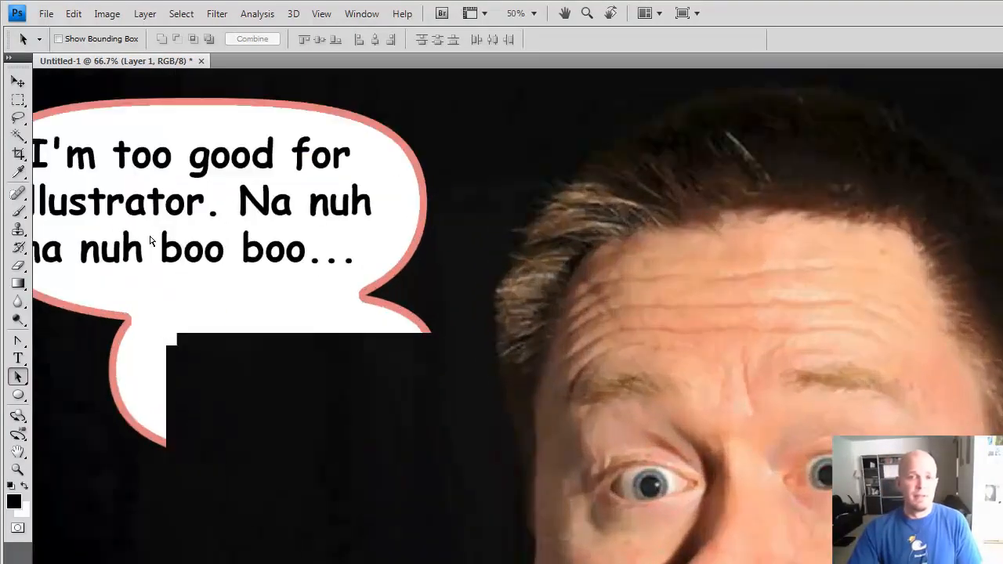
pyautogui.moveTo(476, 287); pyautogui.dragTo(742, 314)
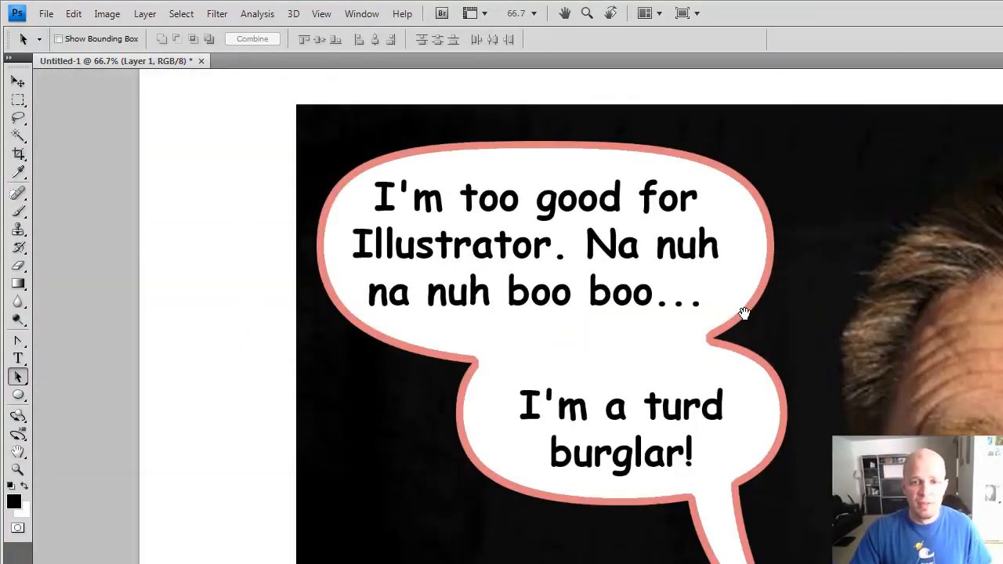
pyautogui.hotkey('ctrl', '+')
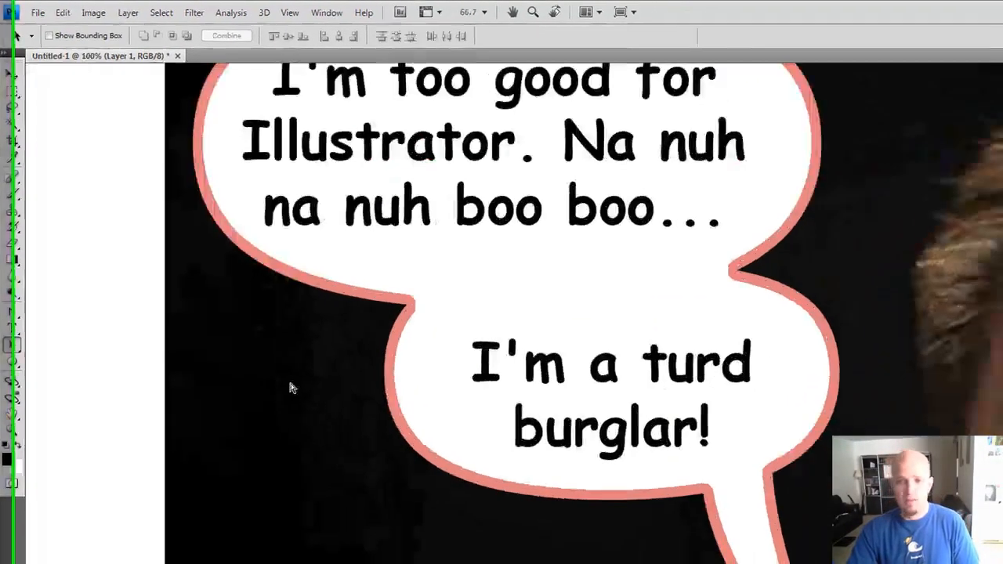
pyautogui.hotkey('ctrl', '+')
pyautogui.moveTo(406, 229); pyautogui.dragTo(533, 317)
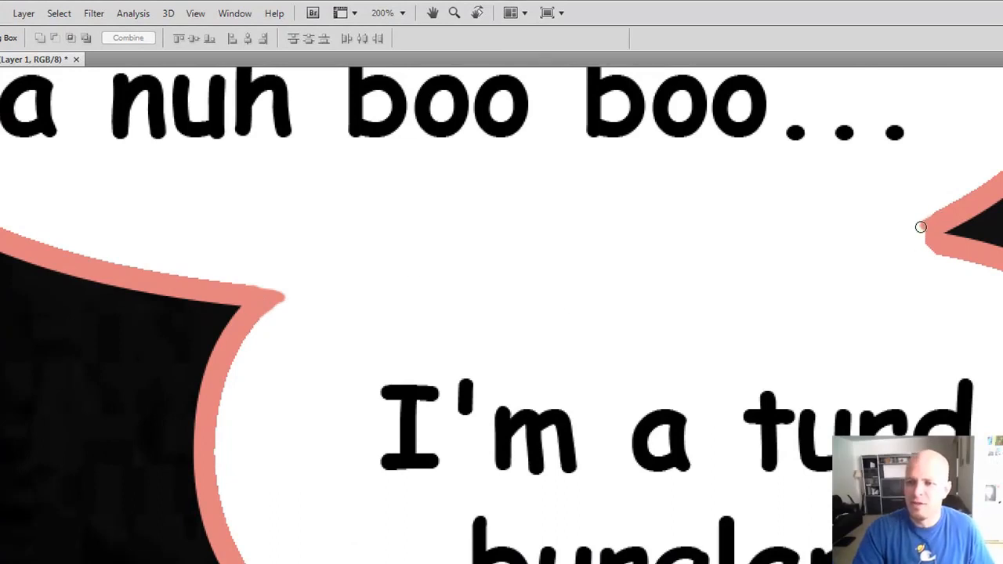
pyautogui.moveTo(905, 239); pyautogui.dragTo(925, 245)
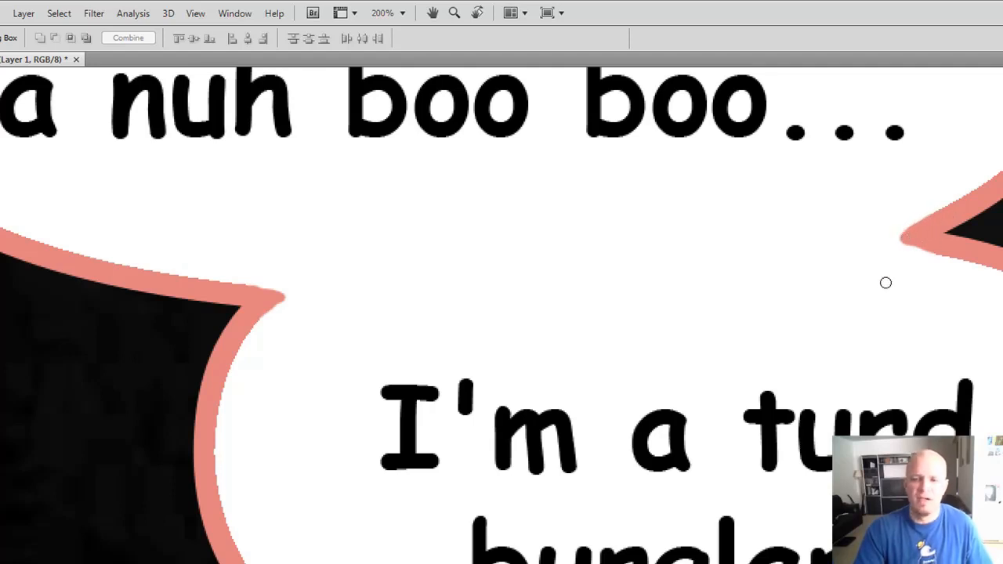
pyautogui.moveTo(772, 460); pyautogui.dragTo(725, 290)
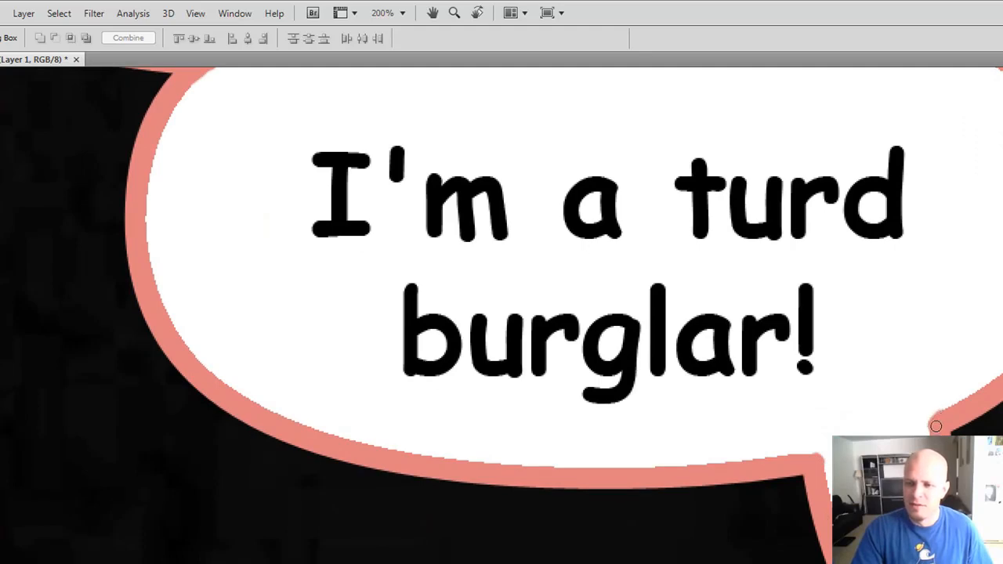
pyautogui.hotkey('ctrl', '-')
pyautogui.hotkey('ctrl', '-')
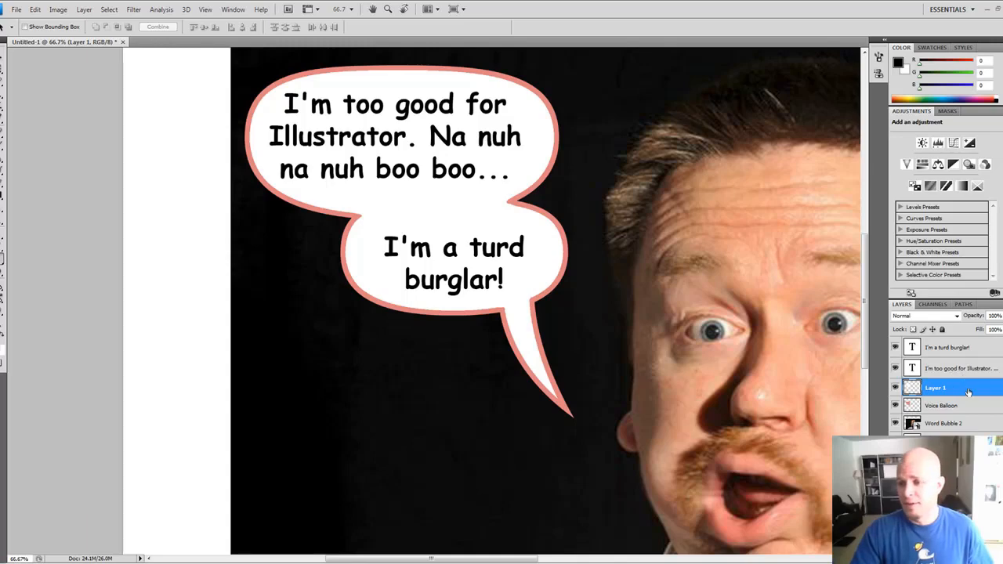
pyautogui.rightClick(953, 370)
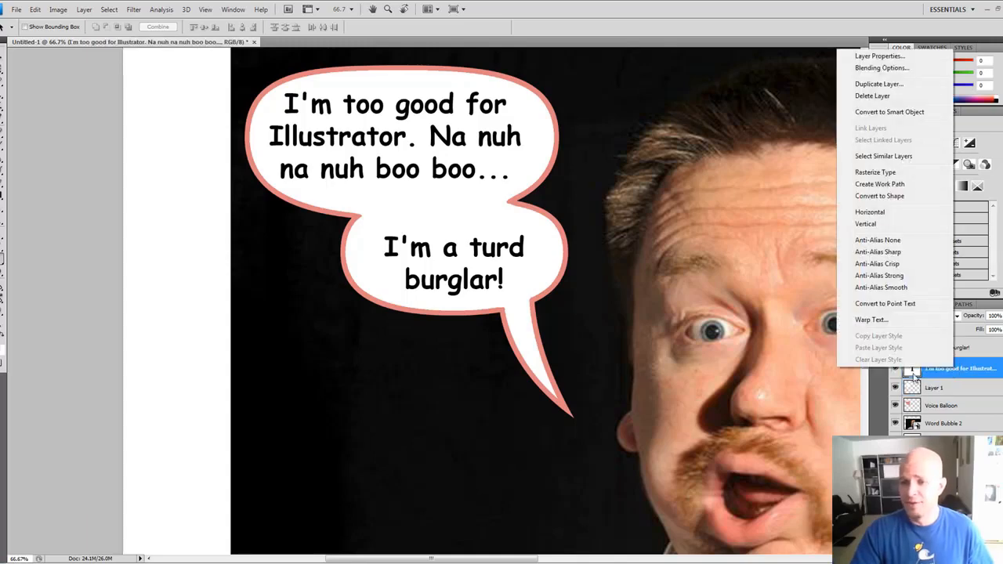
pyautogui.rightClick(913, 375)
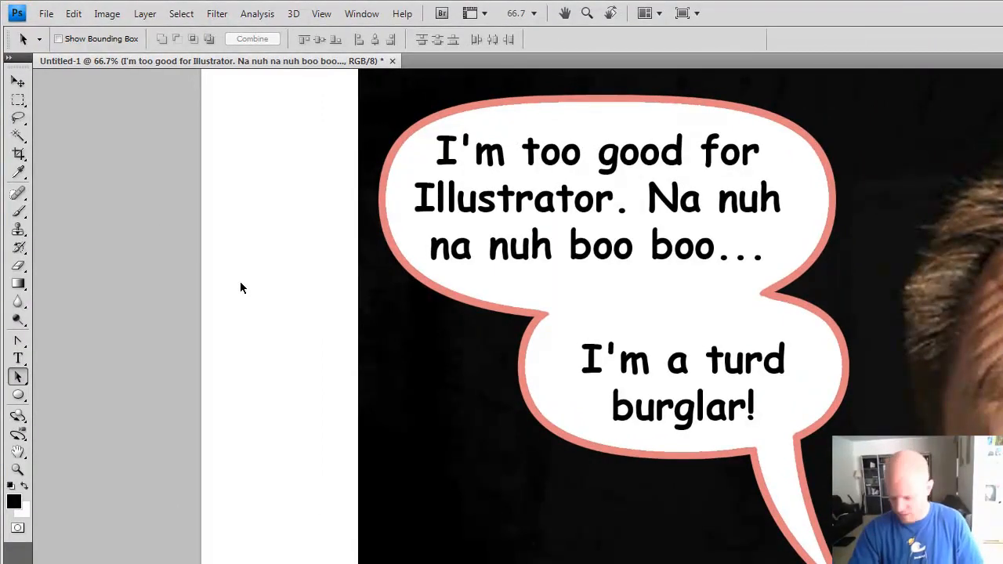
pyautogui.scroll(-3, 241, 283)
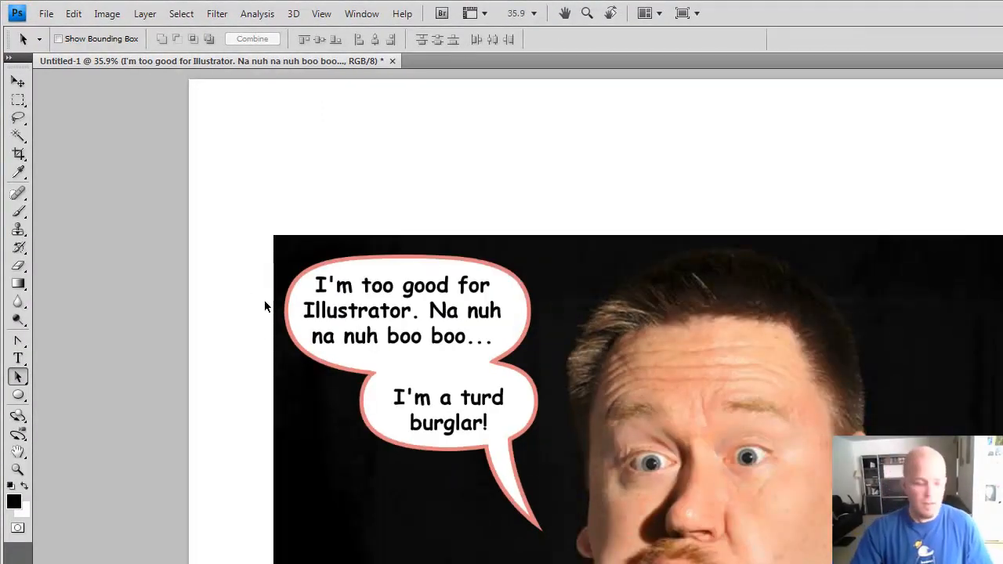